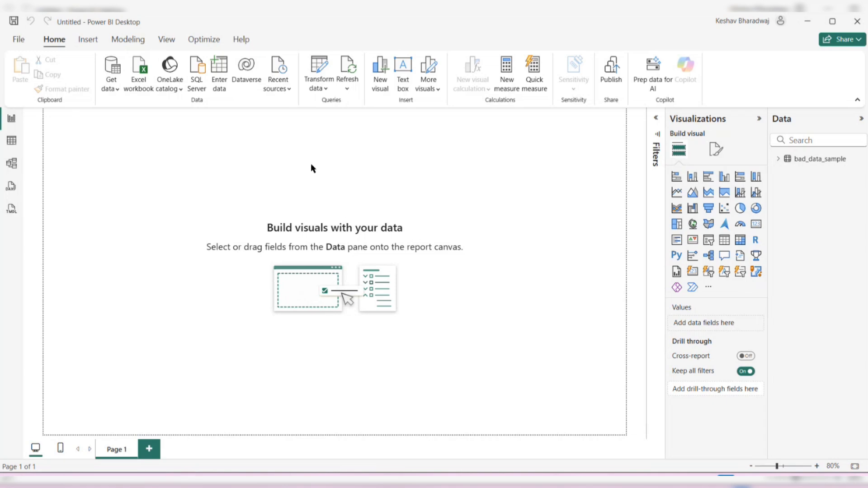
# Open the bad_data_sample query for data transformation and look through its rows and column headers
pyautogui.click(318, 69)
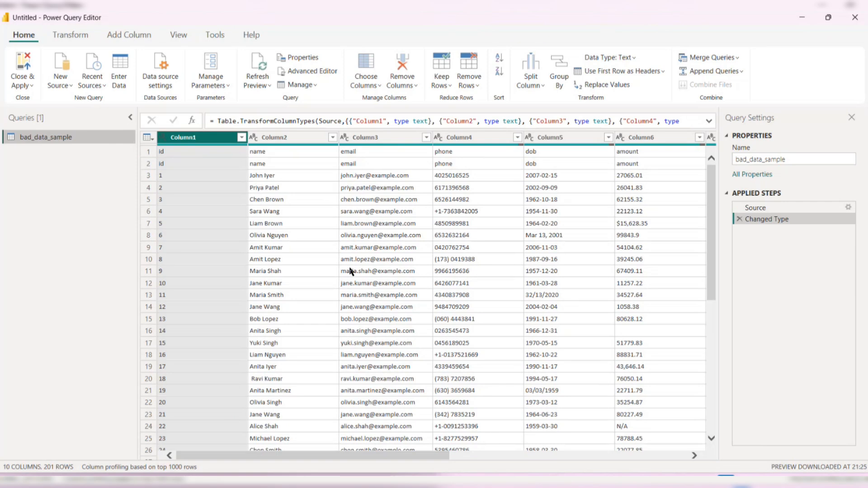
pyautogui.scroll(-20, 350, 270)
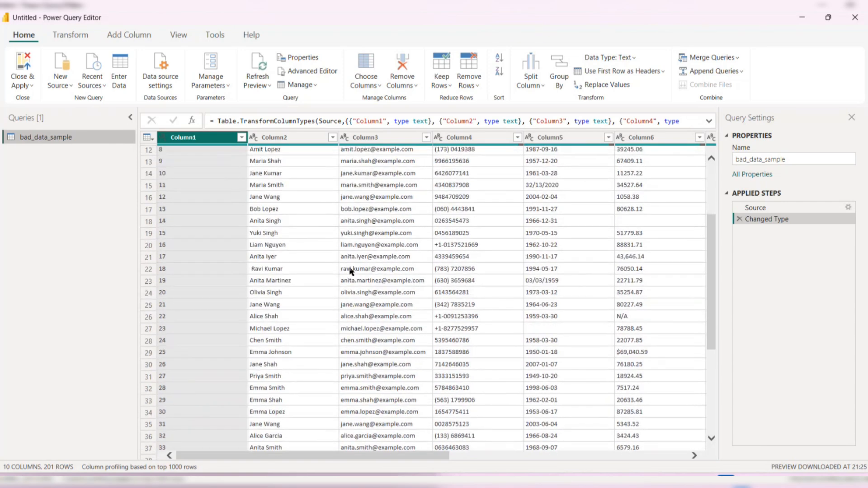
pyautogui.scroll(6, 349, 267)
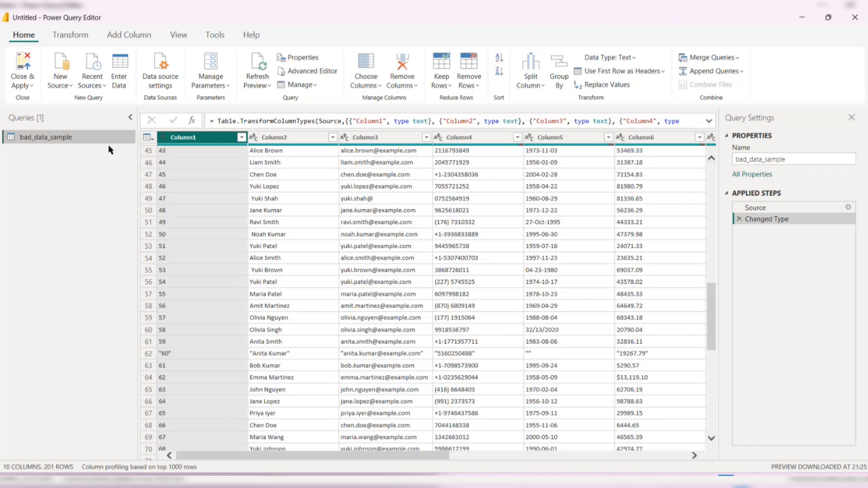
pyautogui.moveTo(199, 145)
pyautogui.scroll(15, 210, 218)
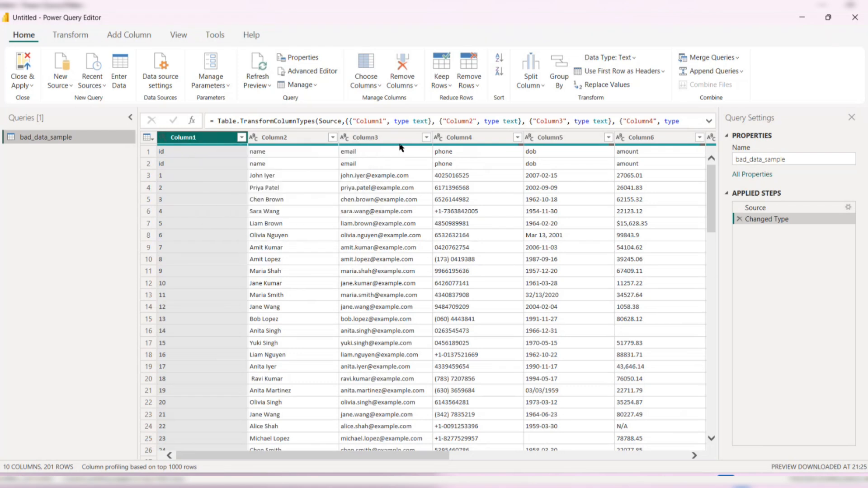
pyautogui.moveTo(400, 146)
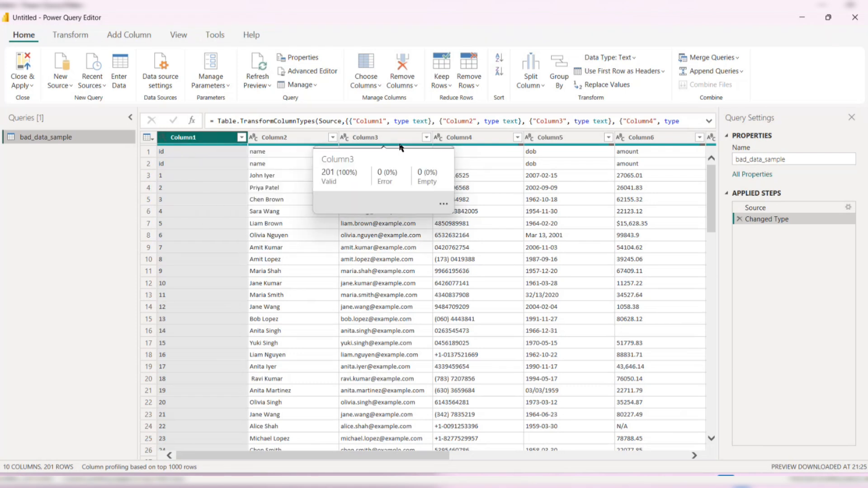
# Rename Column1 as ID
pyautogui.doubleClick(221, 135)
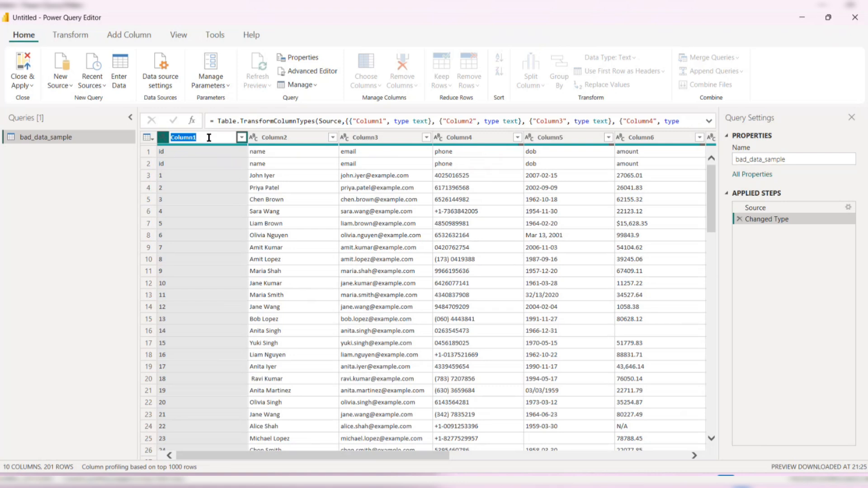
pyautogui.write('ID')
pyautogui.press('Return')
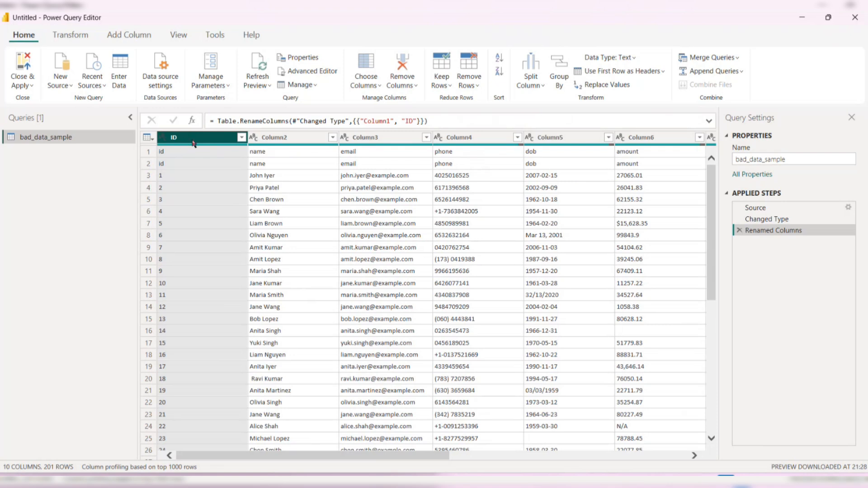
# Cancel renaming Column2 and delete the Renamed Columns step from the query's applied steps
pyautogui.rightClick(265, 139)
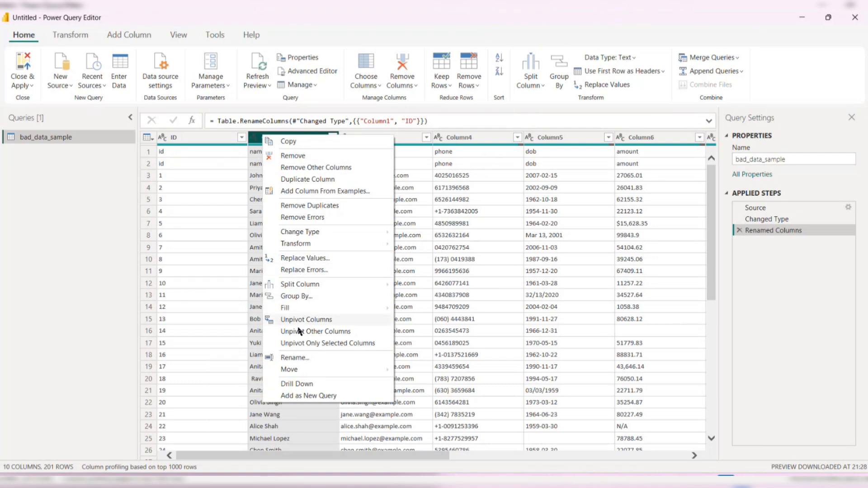
pyautogui.click(307, 360)
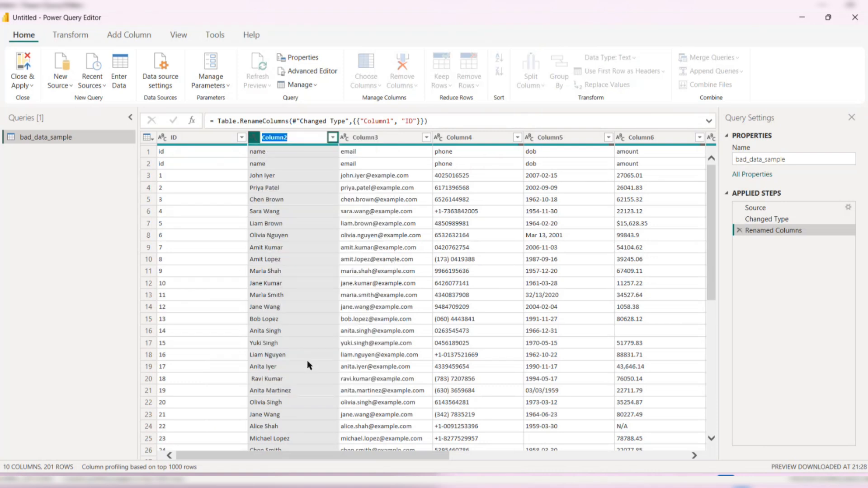
pyautogui.press('Escape')
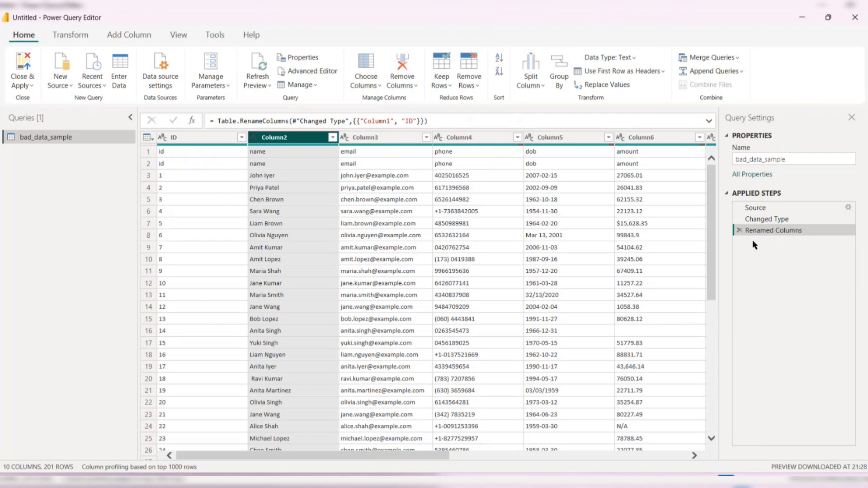
pyautogui.click(738, 230)
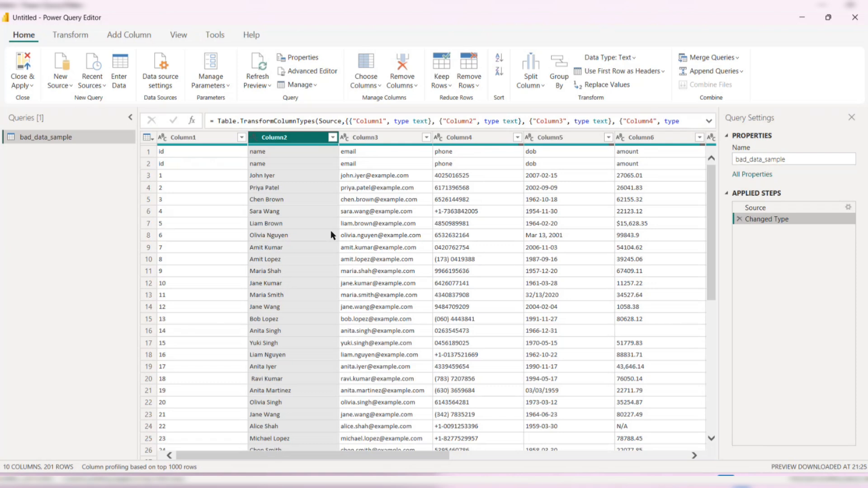
# Remove 1 row from the top of the table to drop the duplicate header row
pyautogui.scroll(-1, 330, 230)
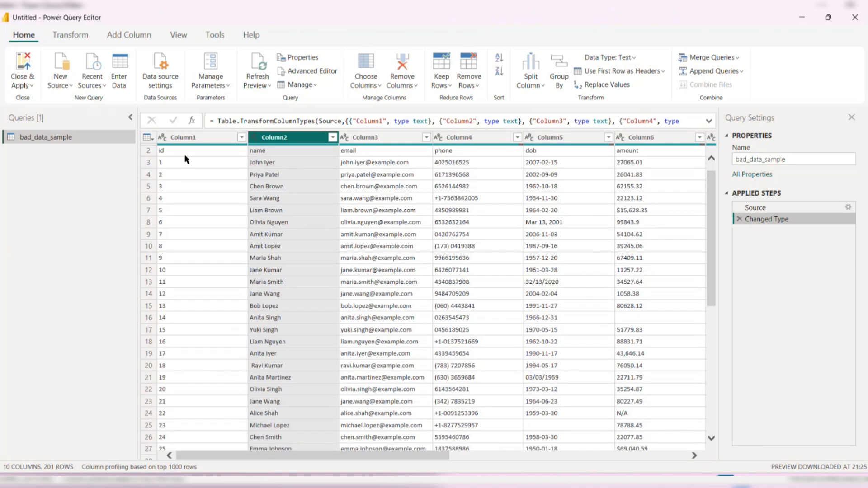
pyautogui.scroll(1, 207, 162)
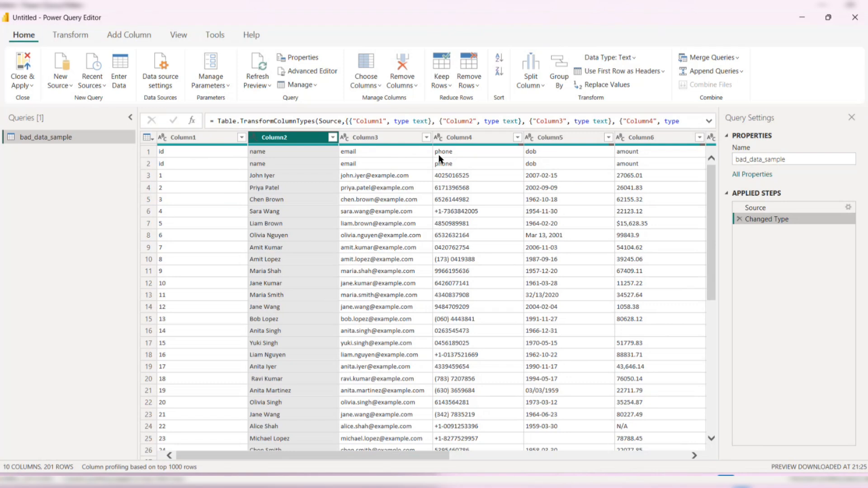
pyautogui.click(442, 84)
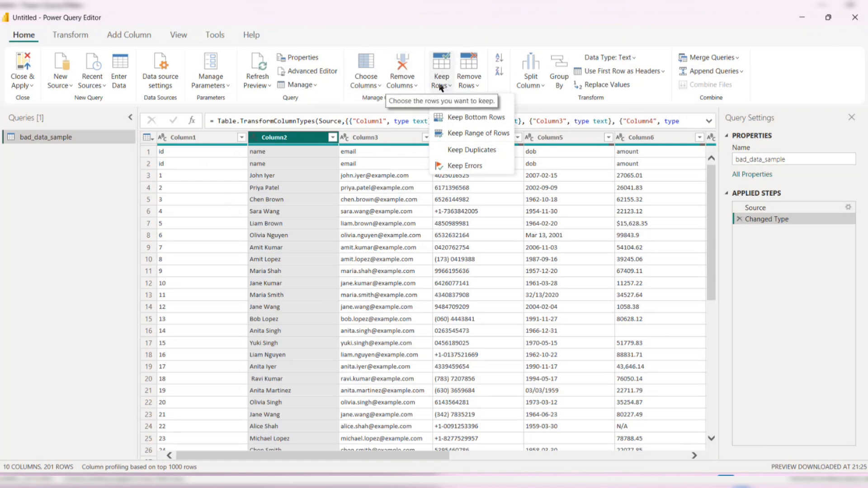
pyautogui.click(476, 84)
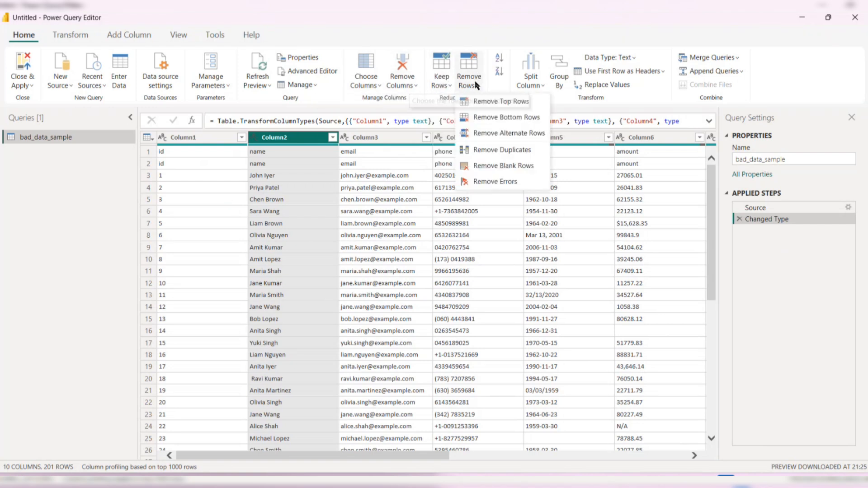
pyautogui.click(487, 102)
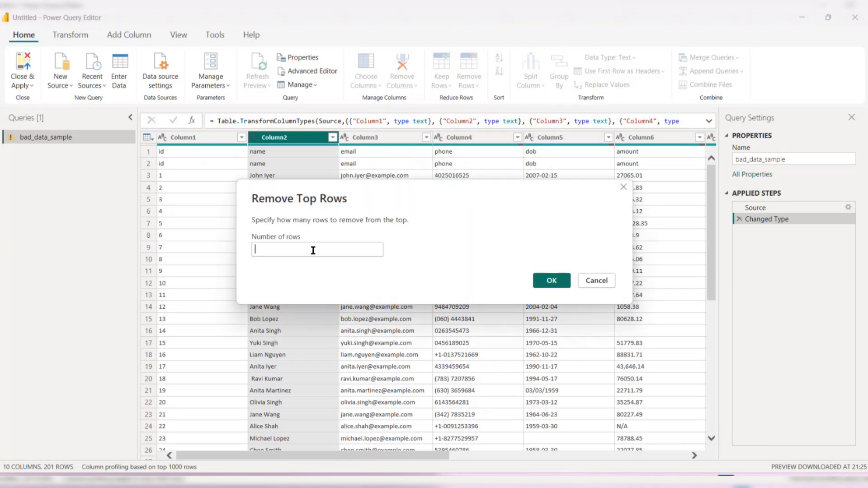
pyautogui.write('1')
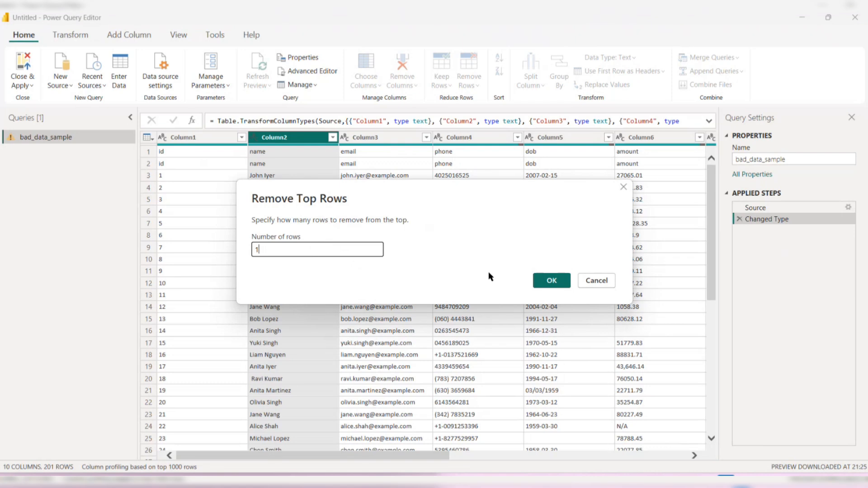
pyautogui.click(551, 281)
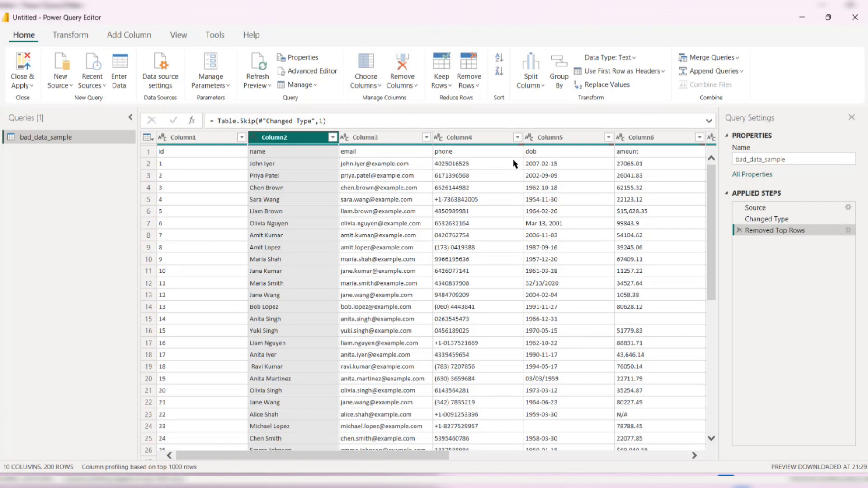
# Promote the table's first row to column headers and check the rows beneath them
pyautogui.click(592, 71)
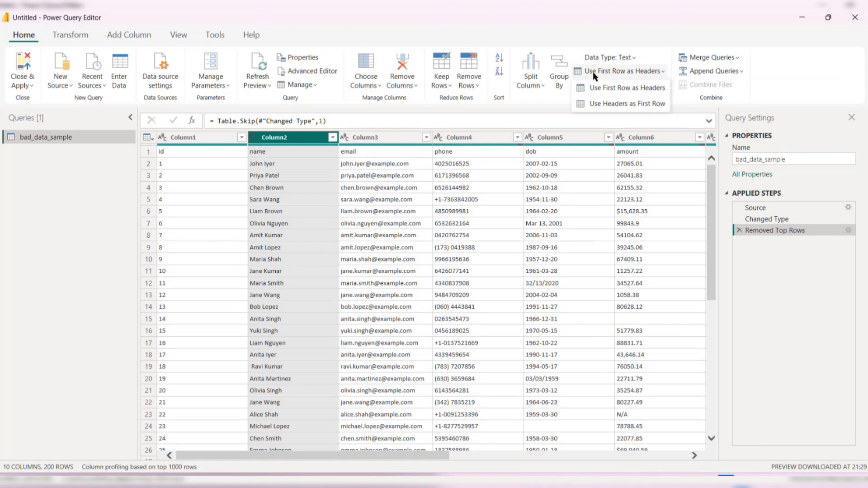
pyautogui.click(601, 88)
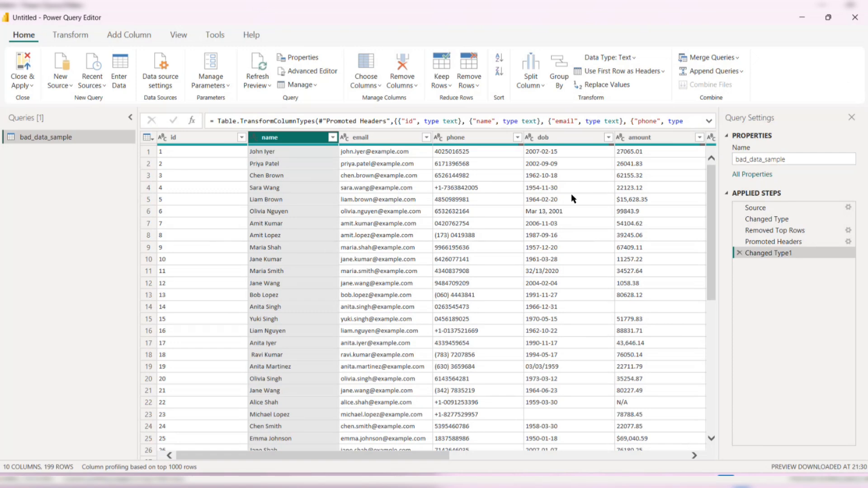
pyautogui.scroll(-3, 572, 196)
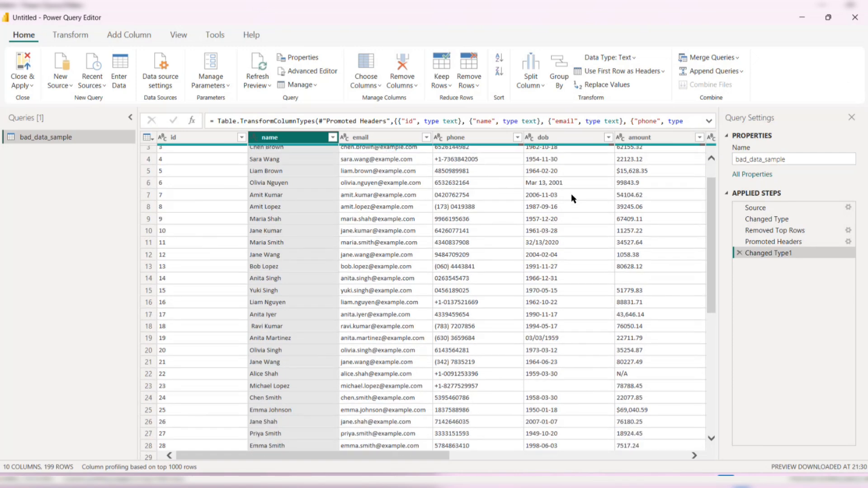
pyautogui.scroll(3, 571, 196)
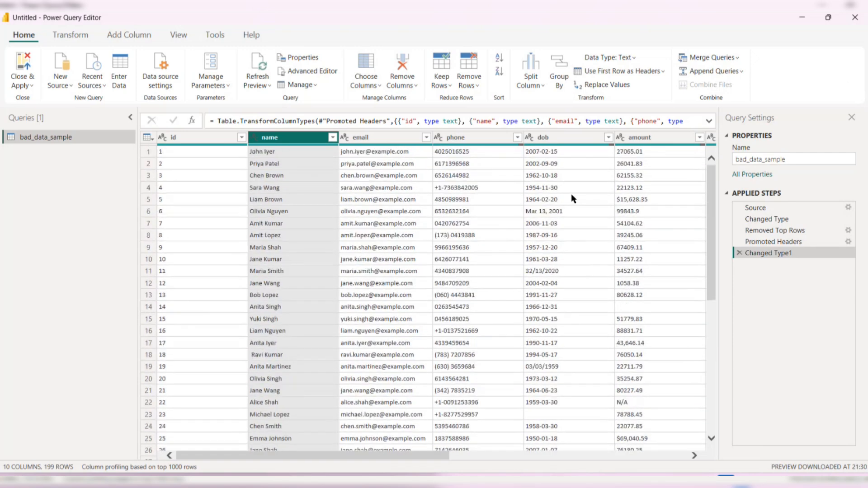
# Remove the notes column from the table
pyautogui.hscroll(5, 571, 195)
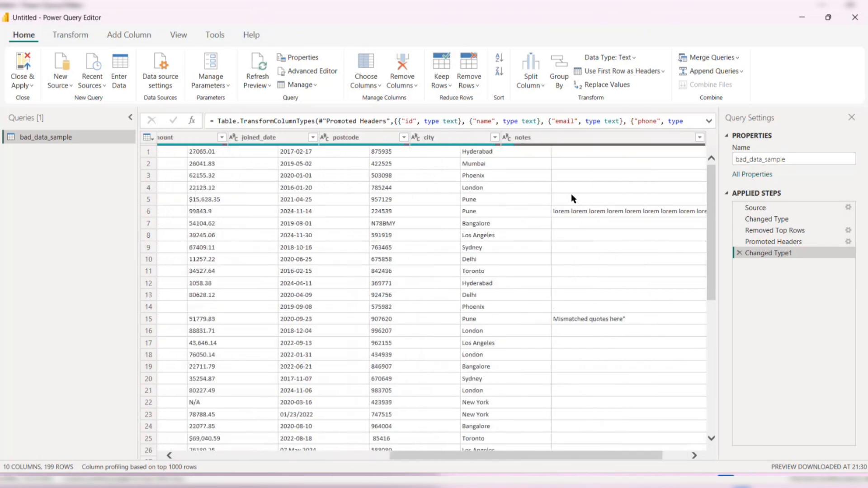
pyautogui.hscroll(3, 571, 197)
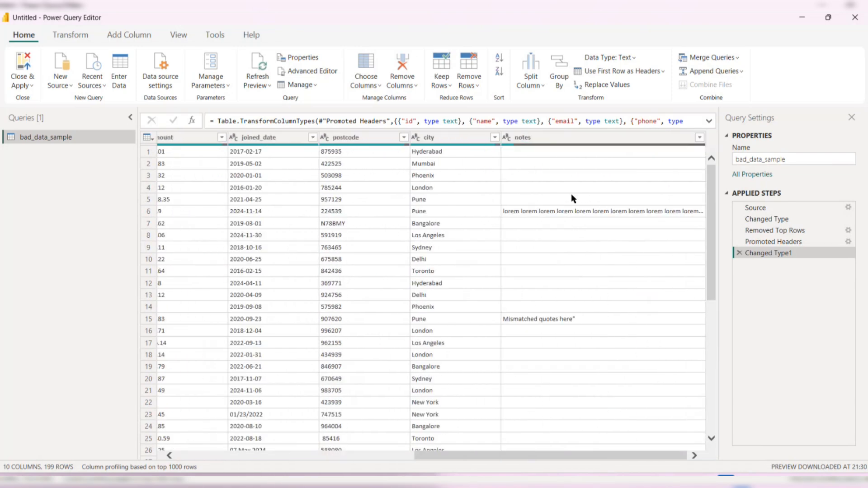
pyautogui.click(586, 137)
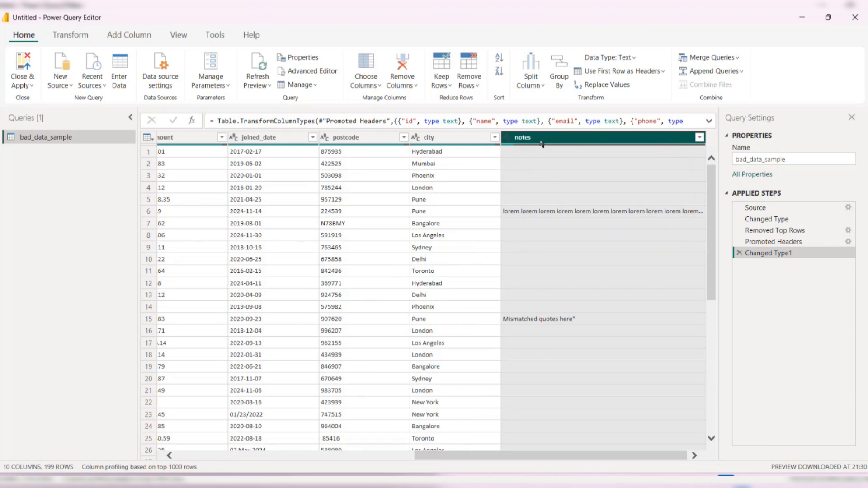
pyautogui.click(404, 68)
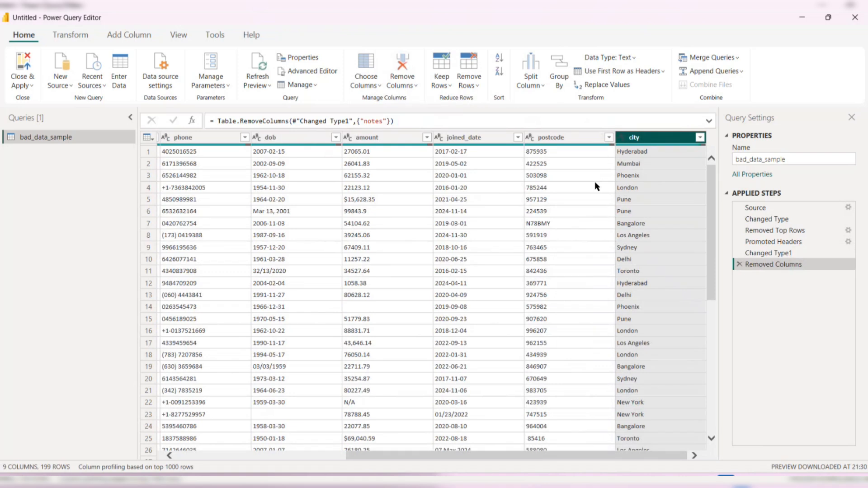
pyautogui.keyDown('ctrl'); pyautogui.click(487, 135); pyautogui.keyUp('ctrl')
pyautogui.keyDown('ctrl'); pyautogui.click(292, 138); pyautogui.keyUp('ctrl')
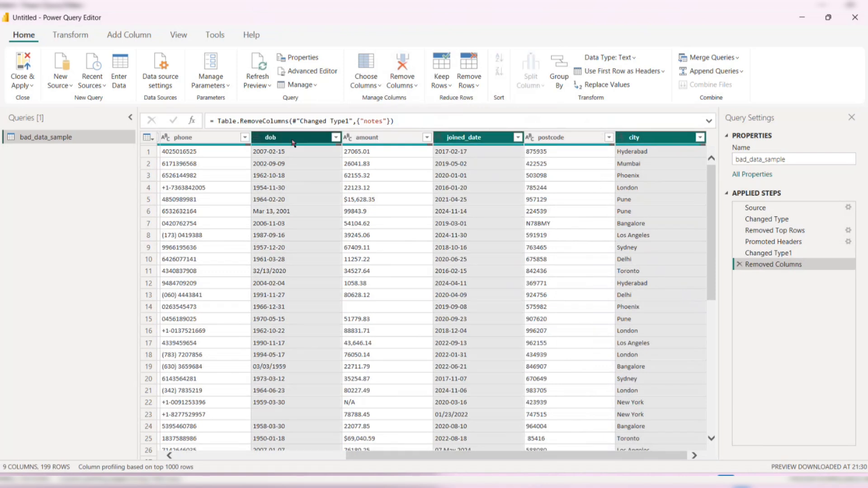
pyautogui.keyDown('ctrl'); pyautogui.click(198, 139); pyautogui.keyUp('ctrl')
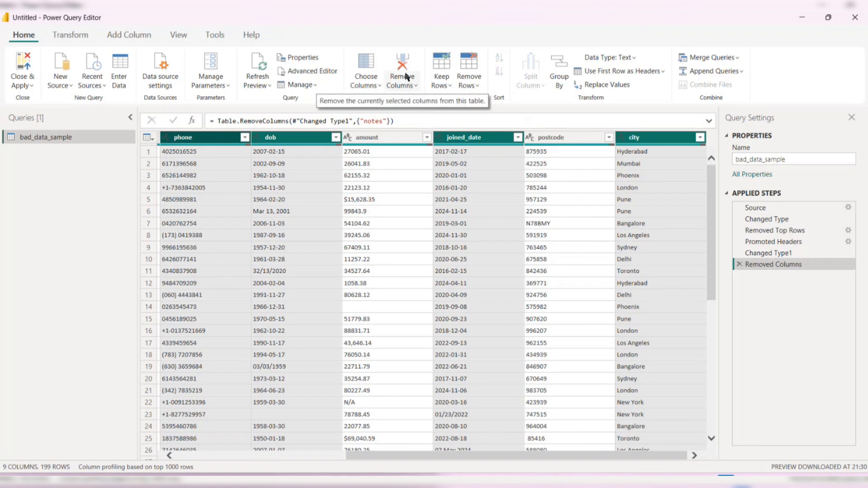
pyautogui.click(473, 187)
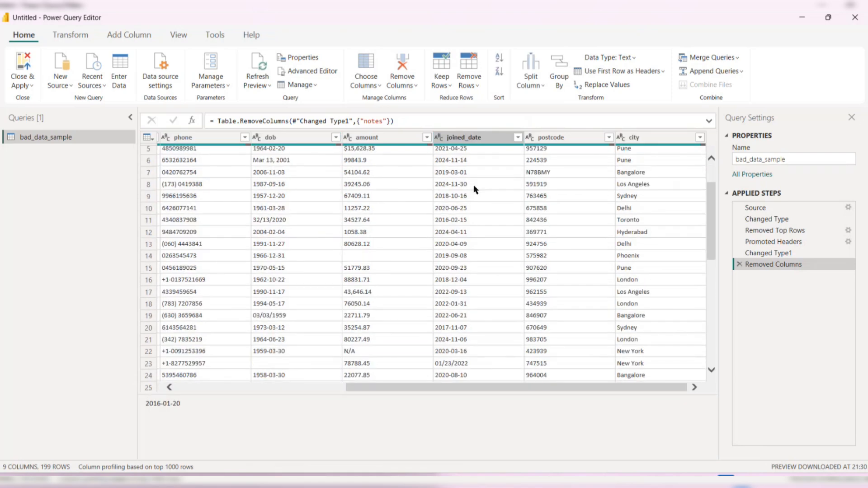
# Look through the remaining rows and columns, from id to city, for inconsistent or missing values
pyautogui.scroll(-2, 473, 189)
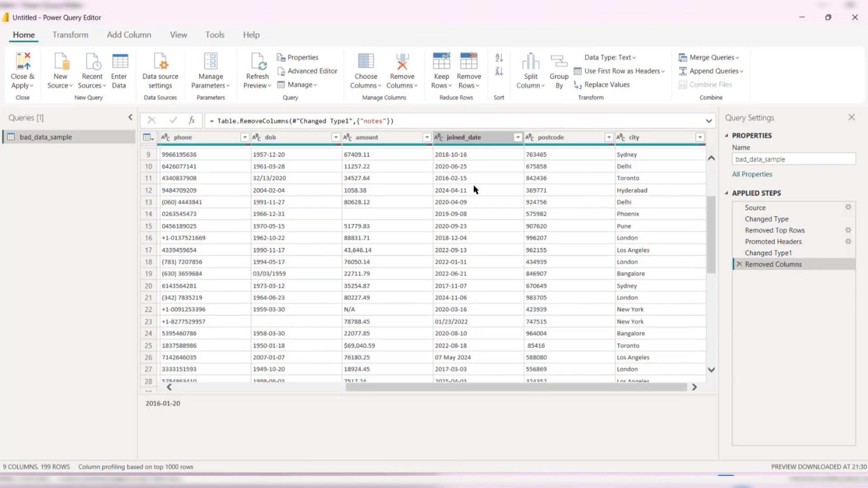
pyautogui.scroll(3, 474, 189)
pyautogui.hscroll(-5, 475, 189)
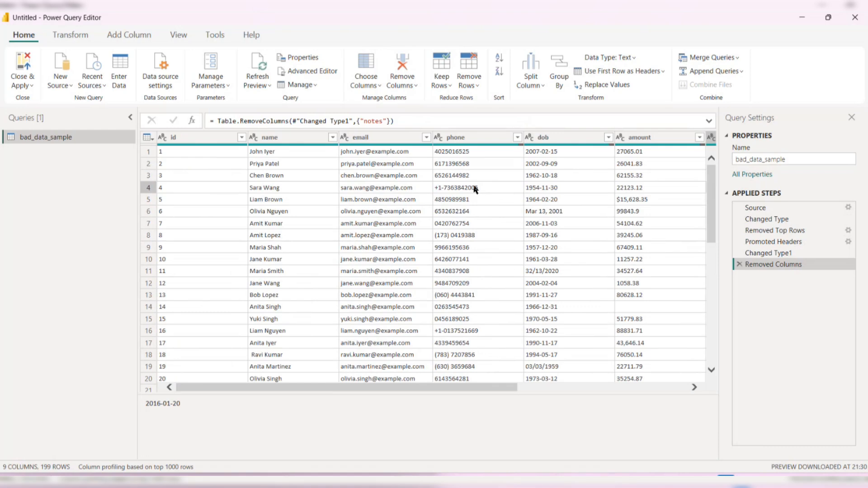
pyautogui.scroll(-2, 473, 189)
pyautogui.scroll(2, 473, 189)
pyautogui.scroll(-3, 301, 214)
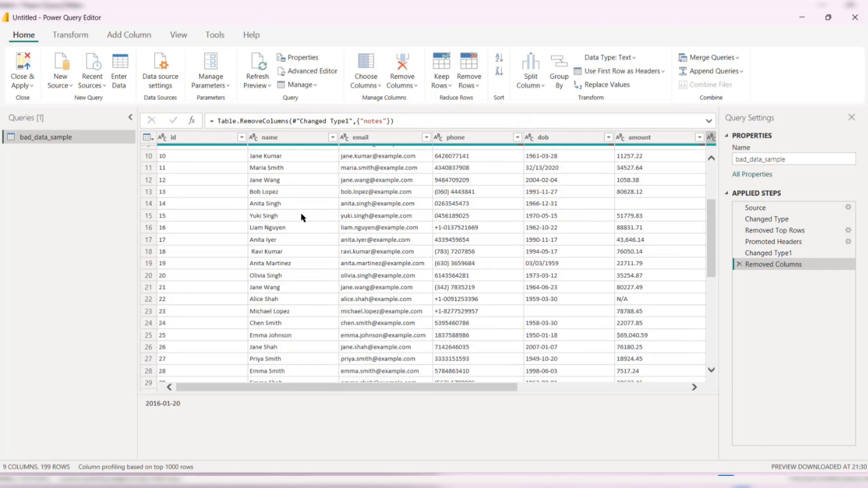
pyautogui.scroll(-2, 301, 217)
pyautogui.scroll(9, 301, 218)
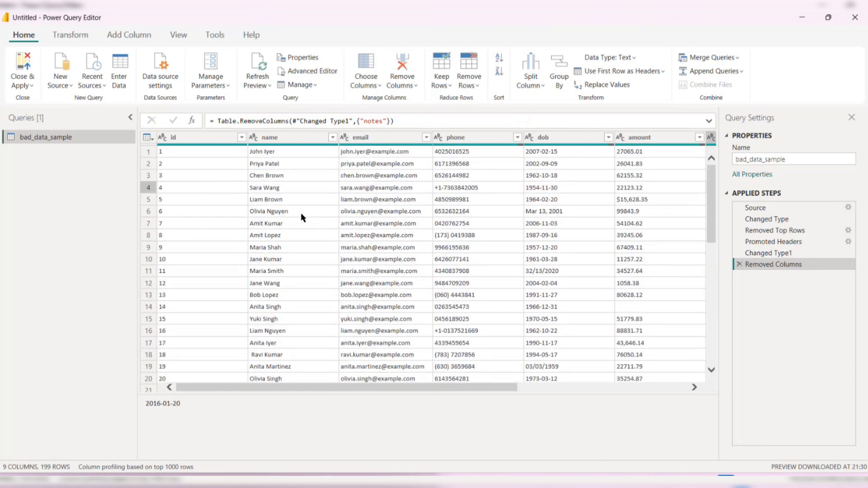
pyautogui.hscroll(5, 301, 217)
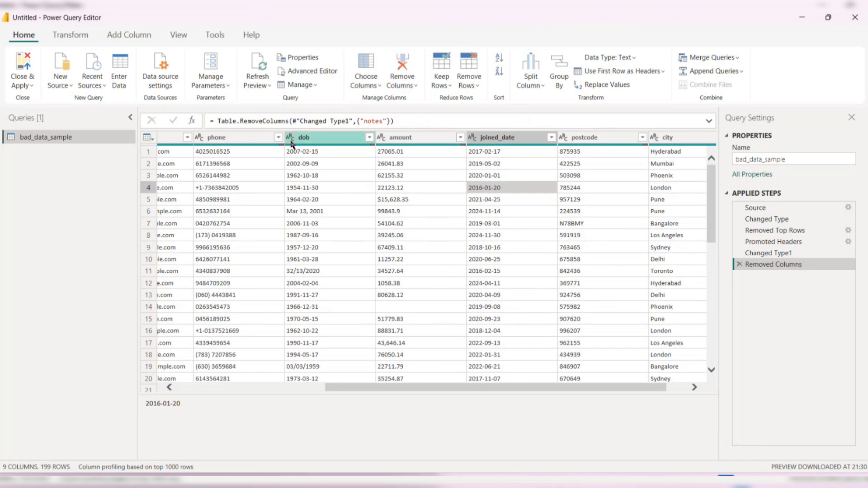
pyautogui.hscroll(-5, 312, 240)
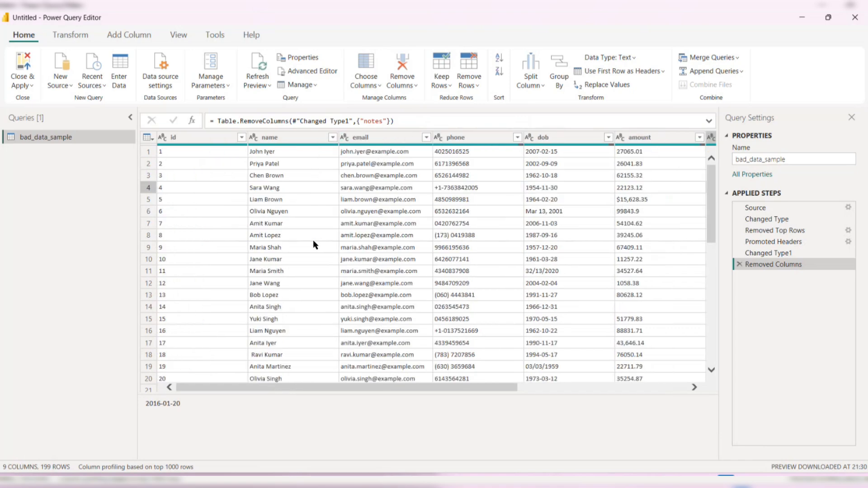
# Change the data type of the dob and joined_date columns from text to Date
pyautogui.hscroll(3, 313, 244)
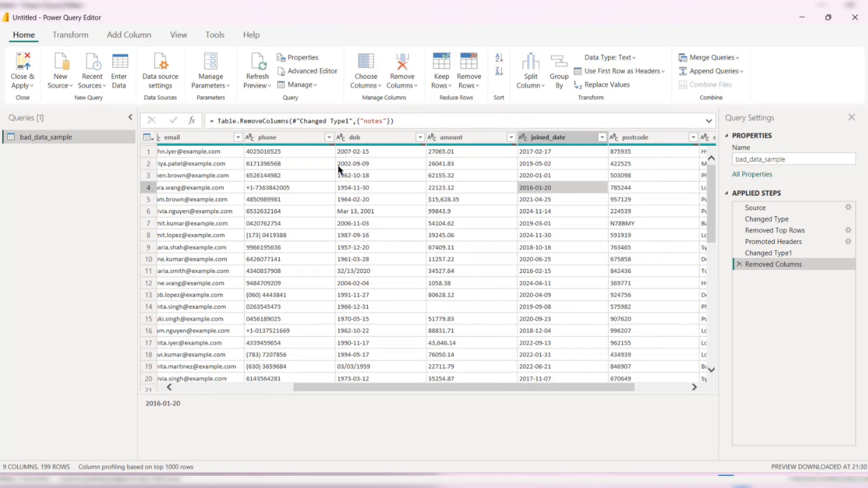
pyautogui.rightClick(341, 141)
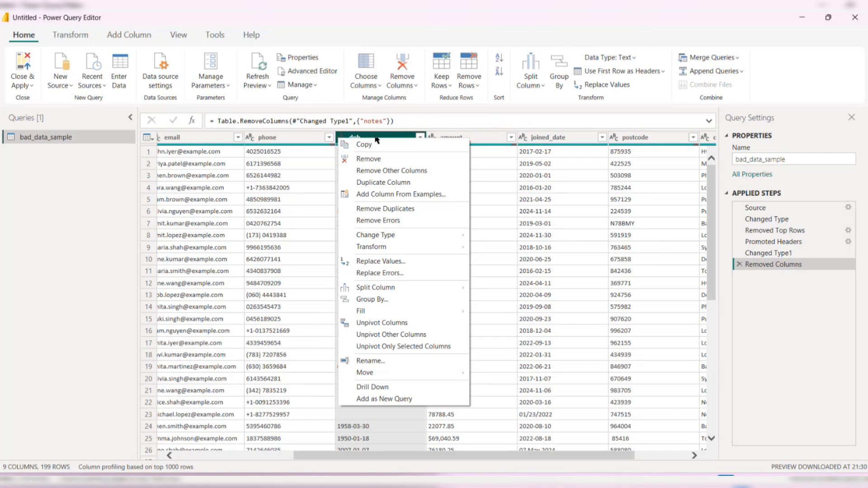
pyautogui.click(309, 187)
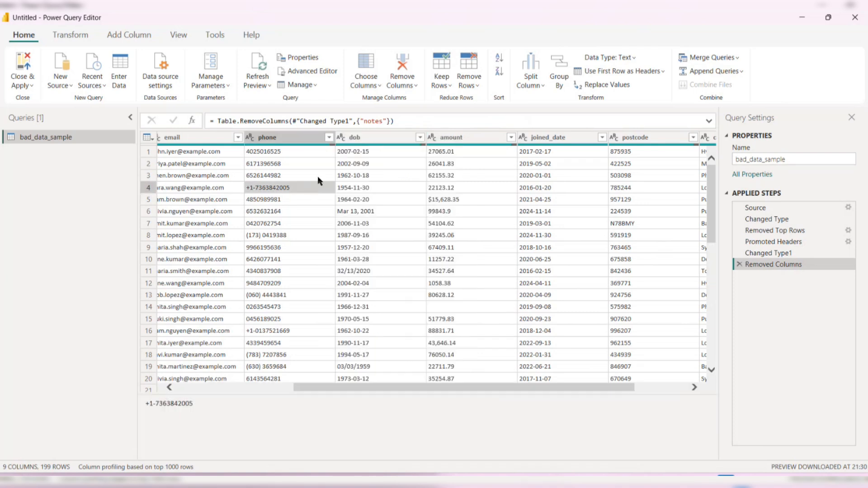
pyautogui.click(341, 137)
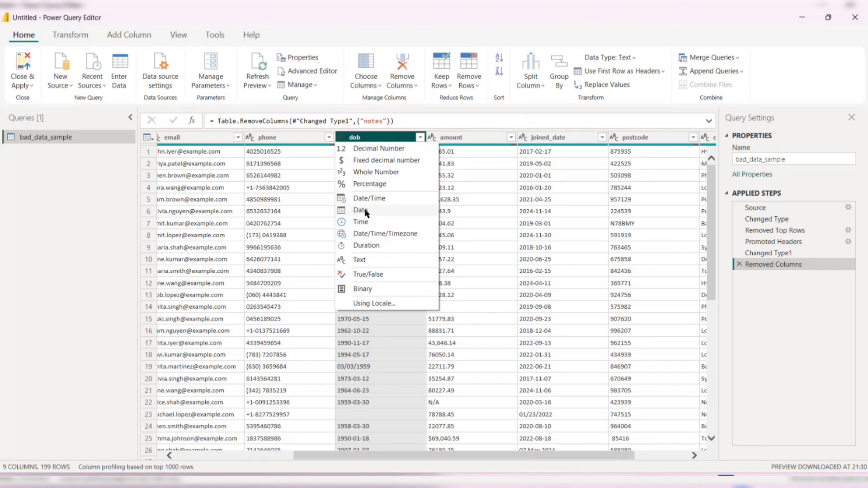
pyautogui.click(366, 212)
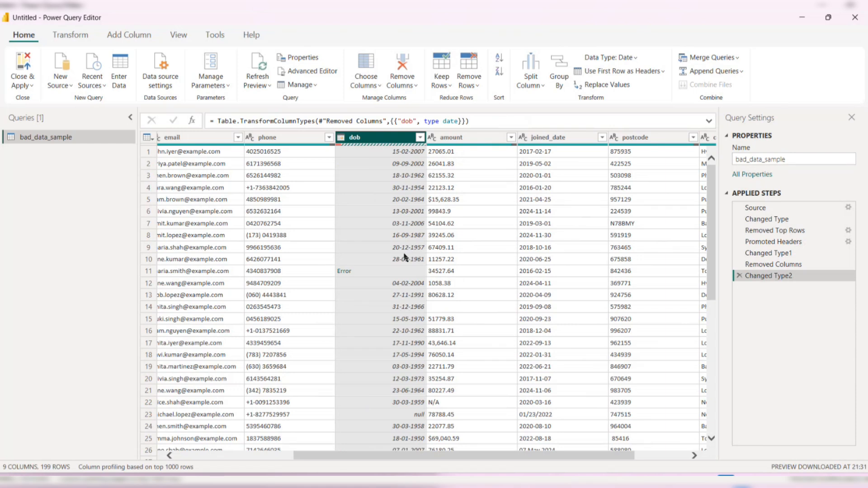
pyautogui.click(524, 138)
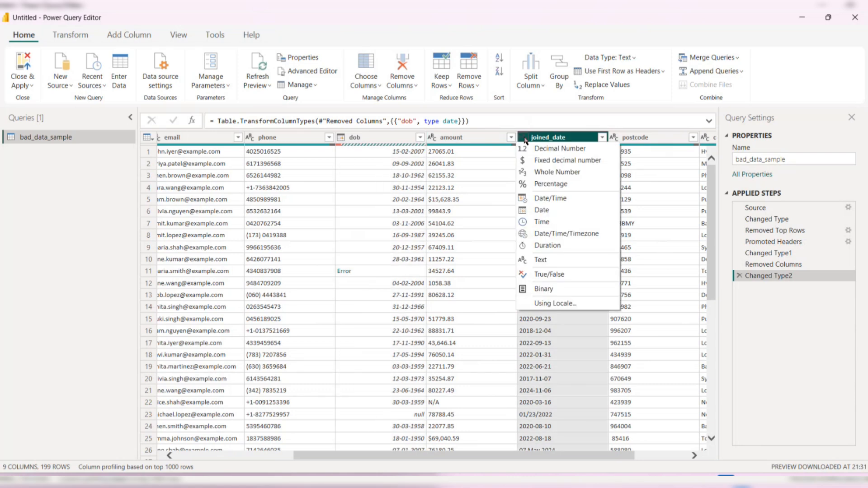
pyautogui.click(534, 210)
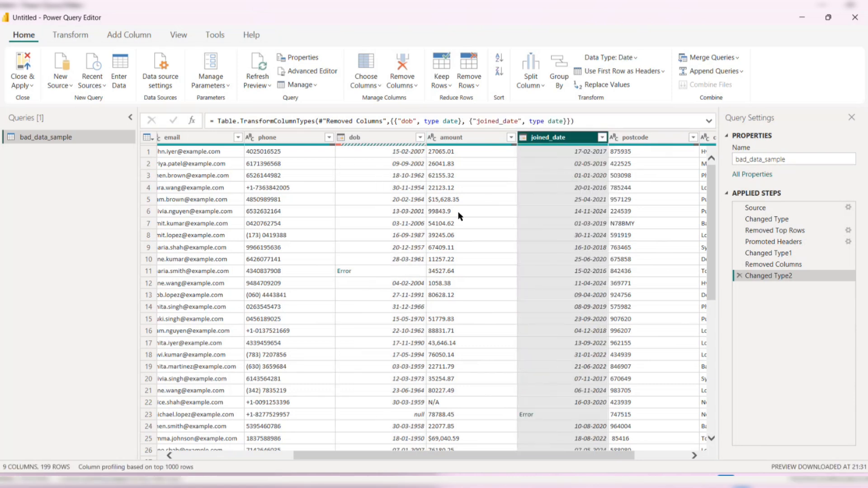
# Inspect the cause of the dob error in row 11 and delete the drill-down step this adds
pyautogui.hscroll(-3, 458, 215)
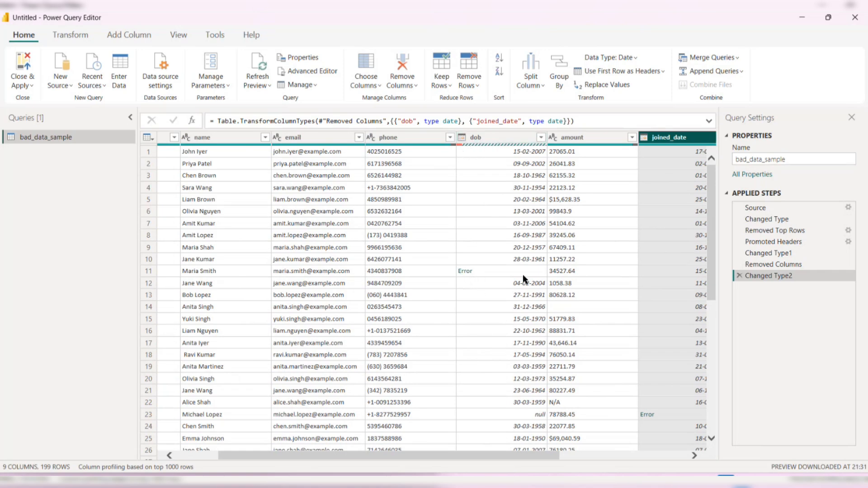
pyautogui.hscroll(3, 523, 276)
pyautogui.click(380, 272)
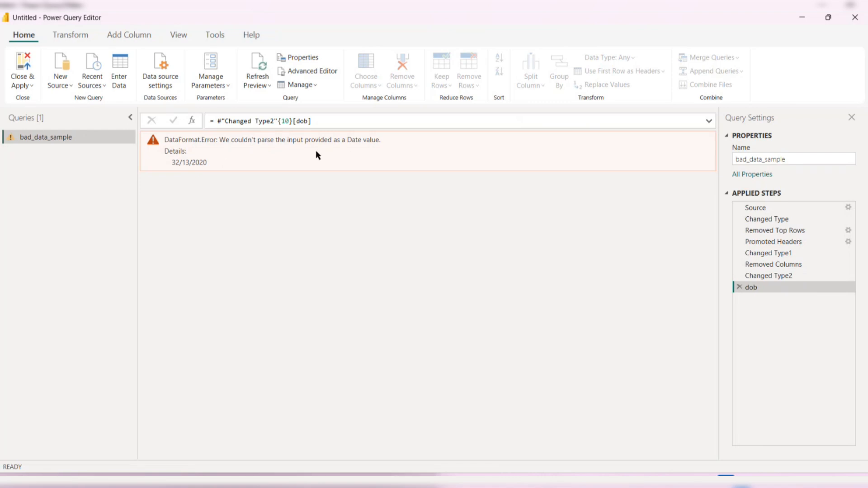
pyautogui.click(738, 288)
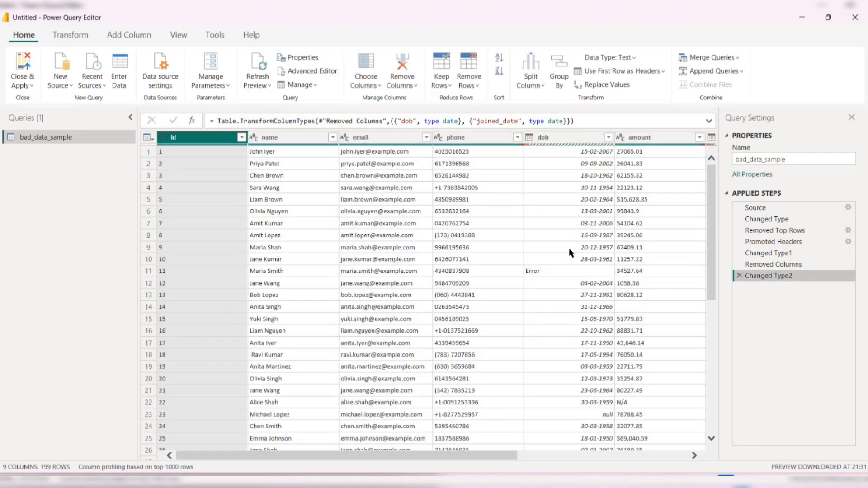
# Remove the rows that contain errors in the dob or joined_date columns
pyautogui.click(549, 141)
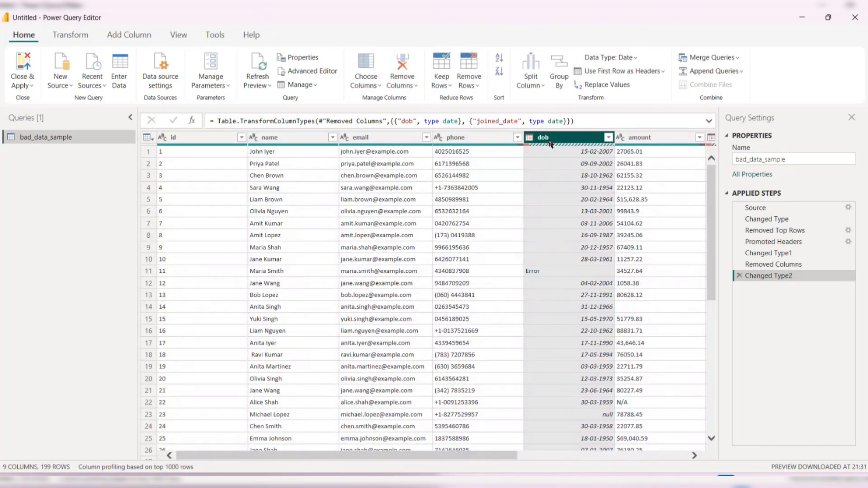
pyautogui.hscroll(5, 565, 191)
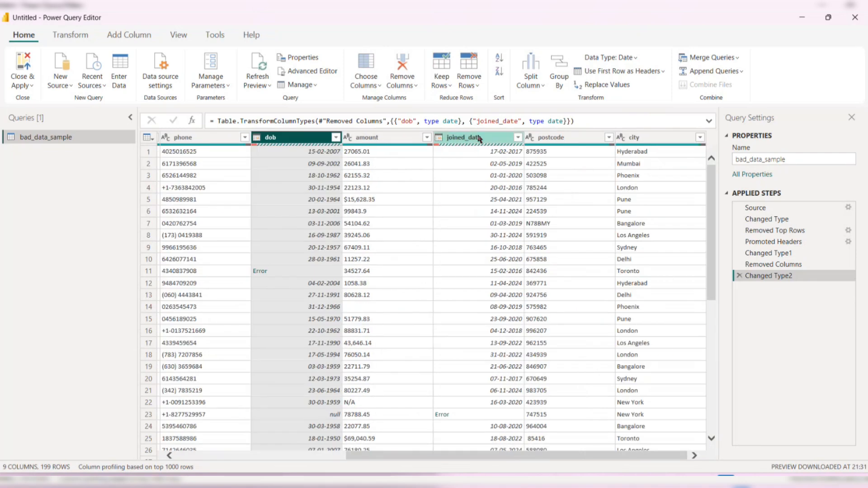
pyautogui.keyDown('ctrl'); pyautogui.click(479, 138); pyautogui.keyUp('ctrl')
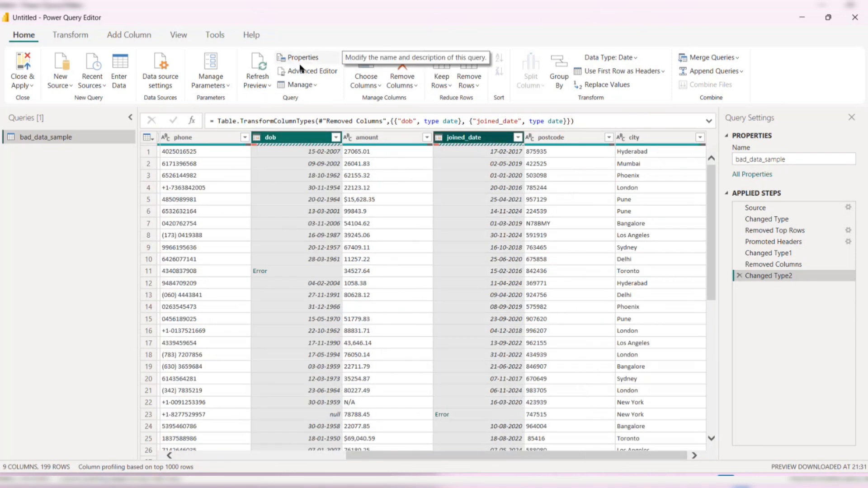
pyautogui.click(399, 86)
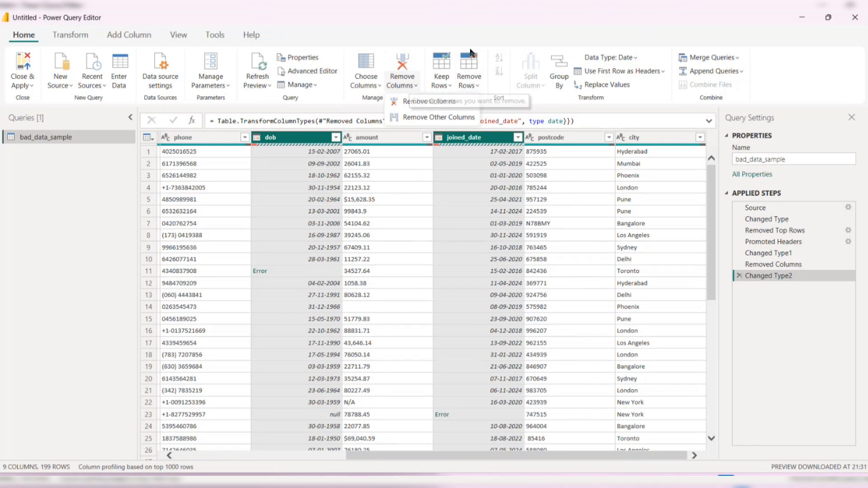
pyautogui.click(470, 81)
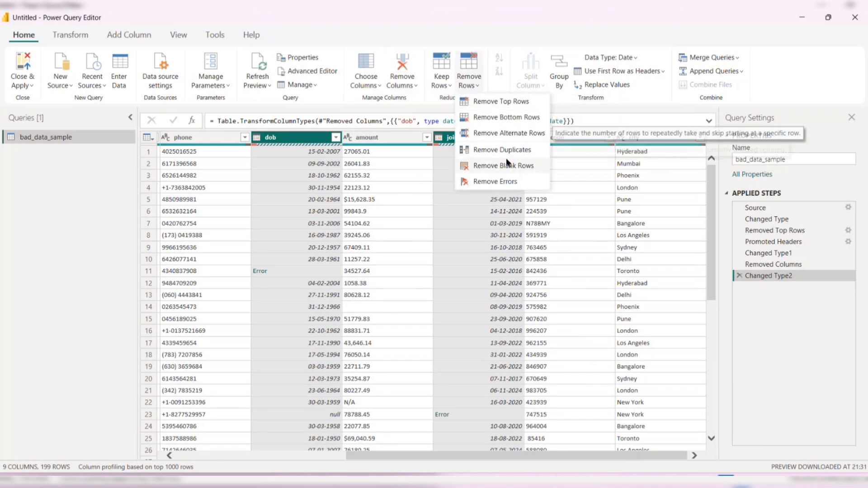
pyautogui.click(500, 183)
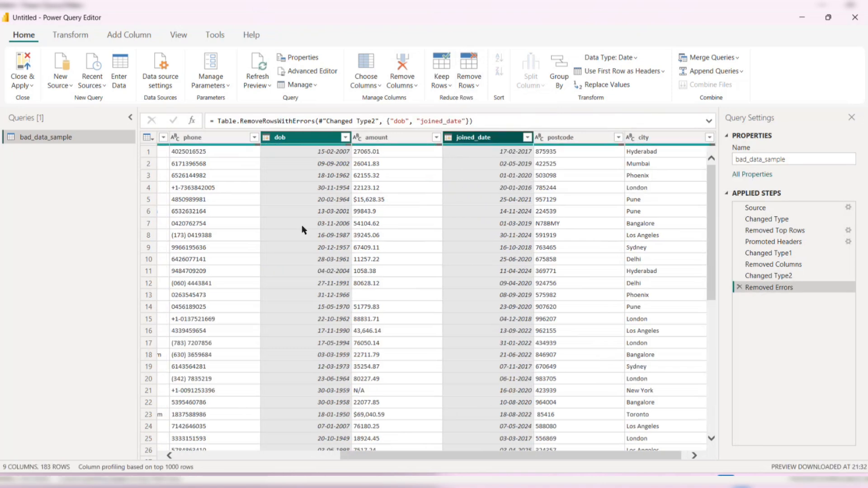
# Examine all columns from id to city for leftover errors and unneeded records
pyautogui.hscroll(-5, 326, 258)
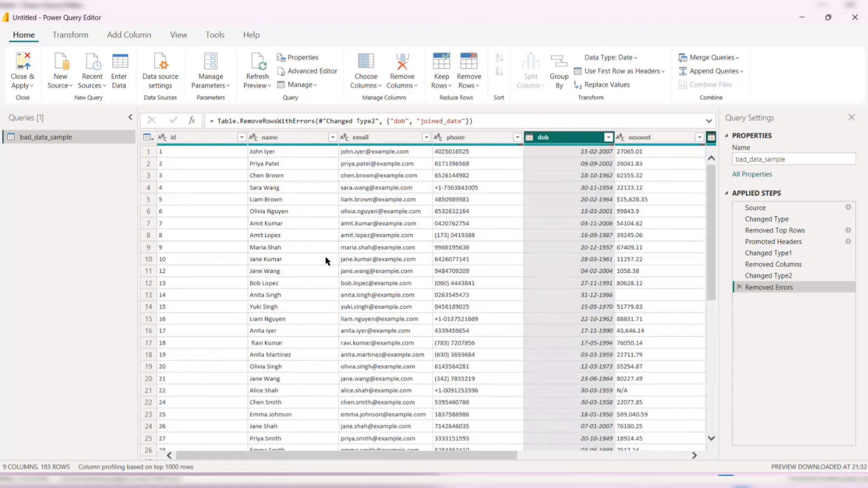
pyautogui.hscroll(5, 365, 257)
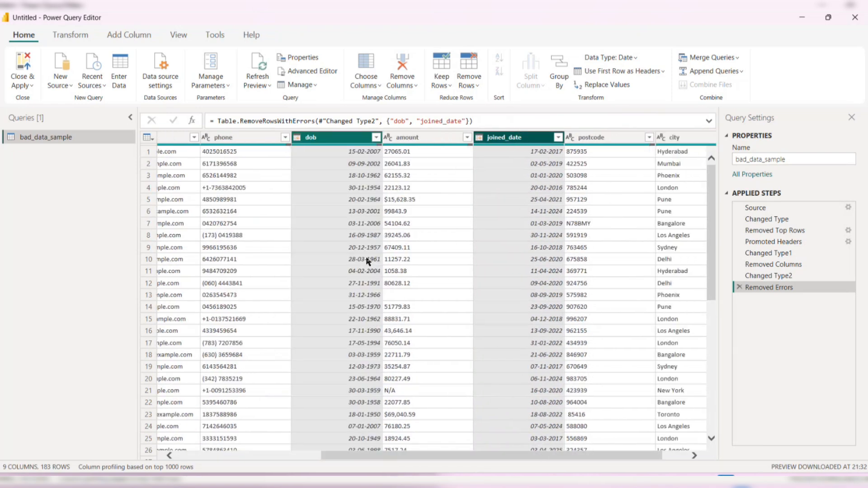
pyautogui.hscroll(2, 357, 253)
pyautogui.hscroll(-3, 352, 246)
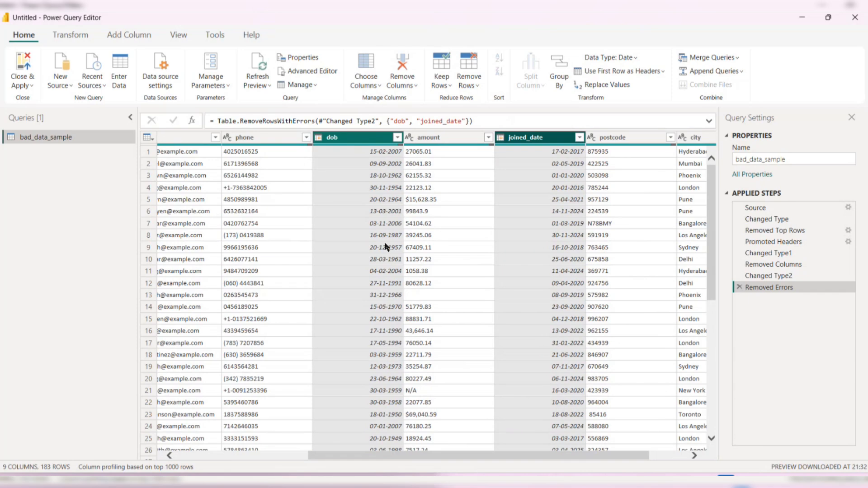
pyautogui.hscroll(-5, 386, 246)
pyautogui.hscroll(5, 387, 246)
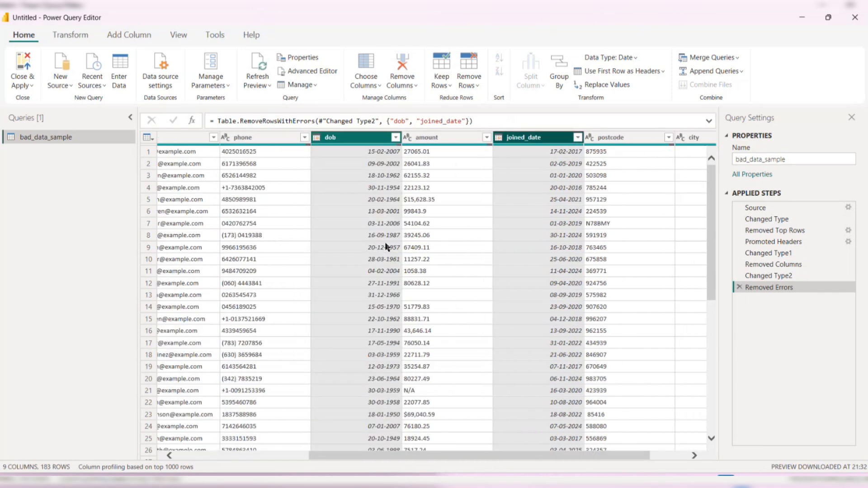
pyautogui.hscroll(2, 386, 246)
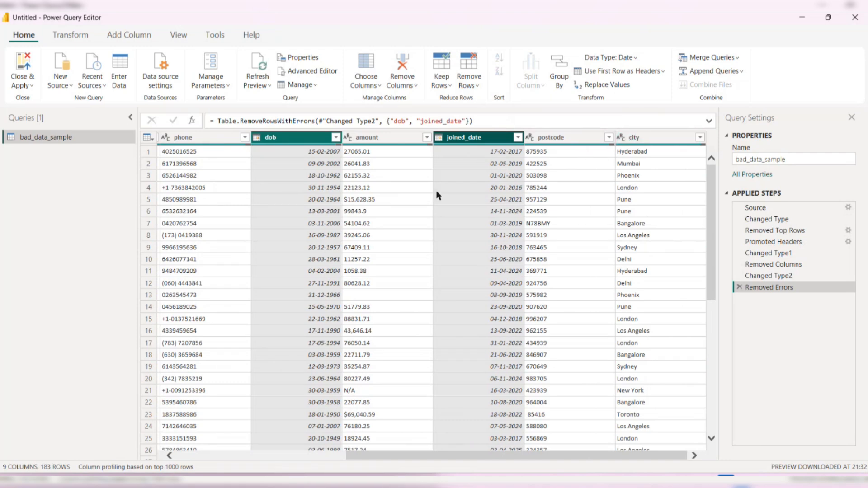
pyautogui.hscroll(-6, 437, 196)
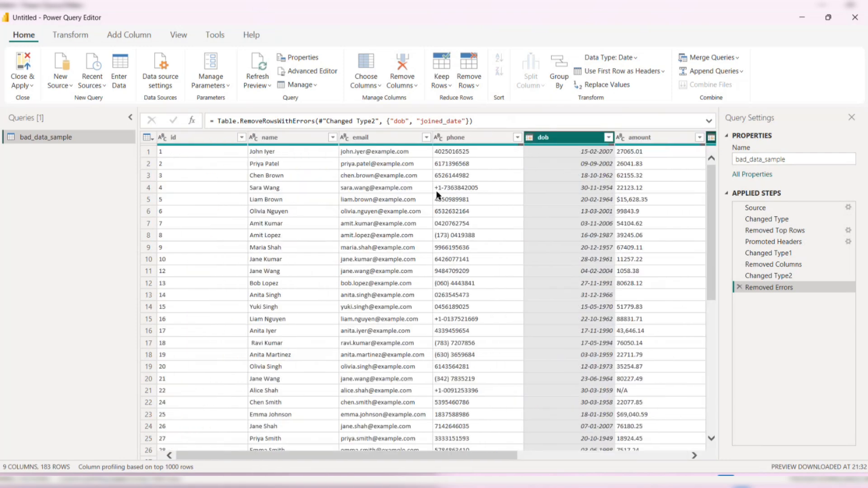
pyautogui.hscroll(6, 437, 196)
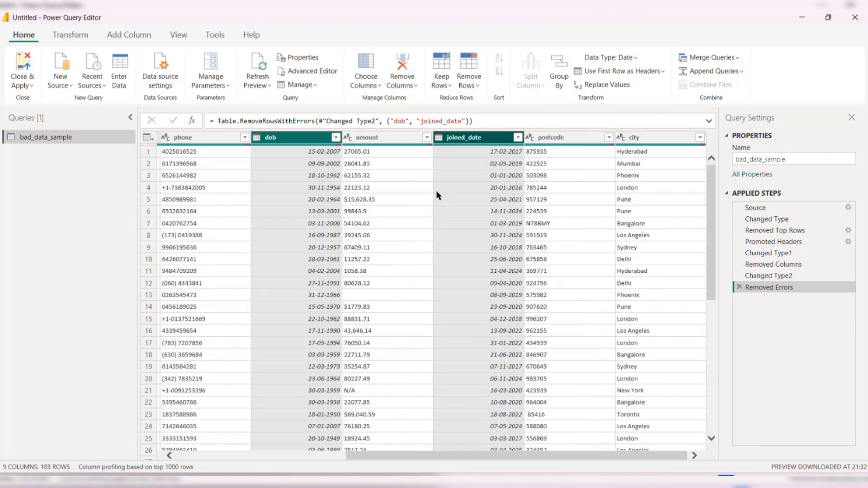
# Filter the city column to keep only Bangalore, Delhi, Hyderabad, Mumbai and Pune, and check the remaining rows
pyautogui.click(622, 138)
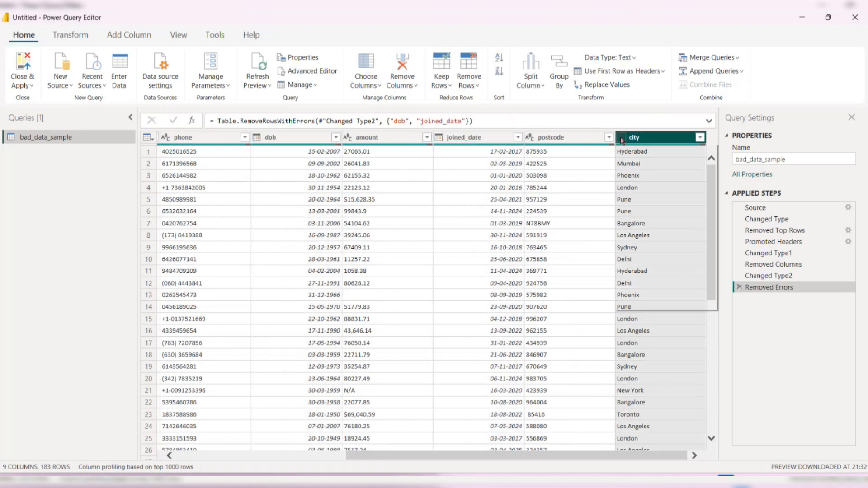
pyautogui.click(594, 189)
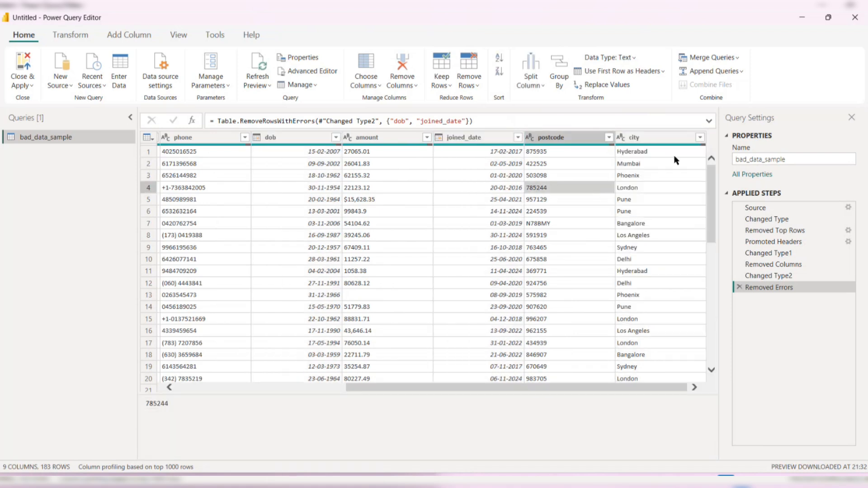
pyautogui.click(700, 138)
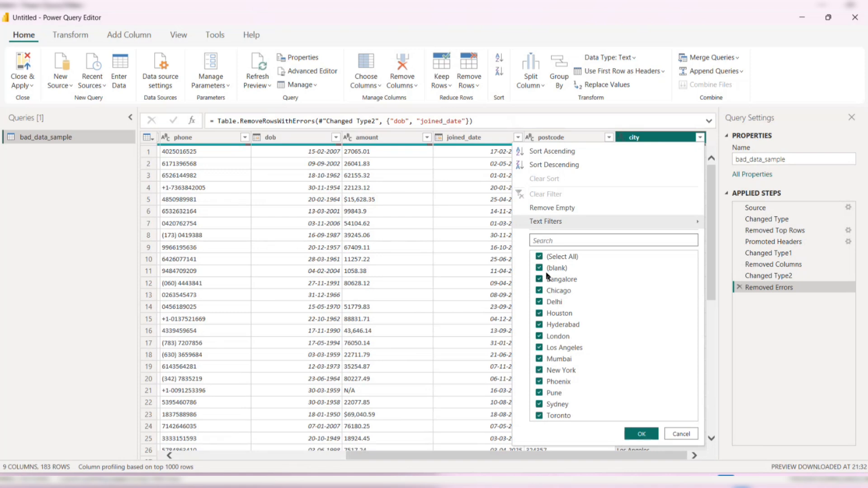
pyautogui.click(539, 256)
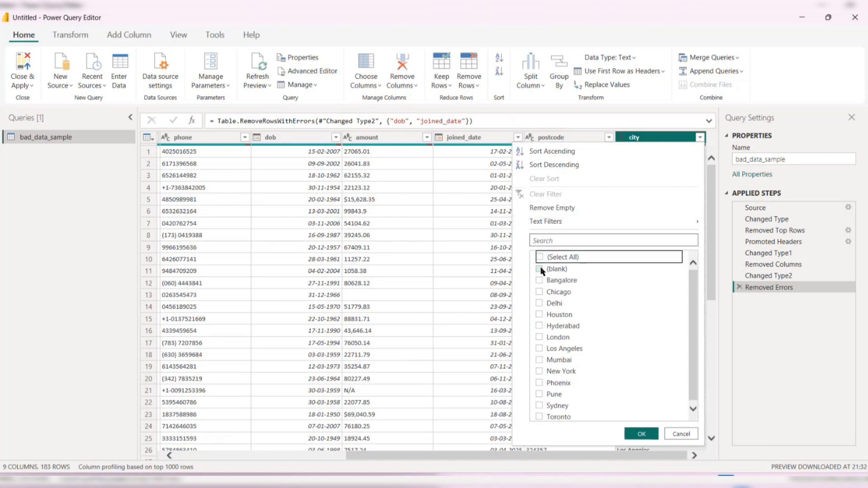
pyautogui.click(540, 281)
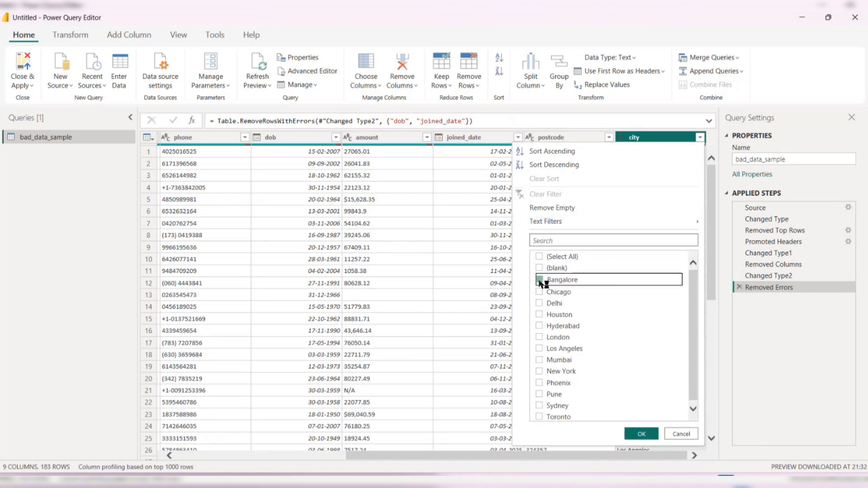
pyautogui.click(541, 304)
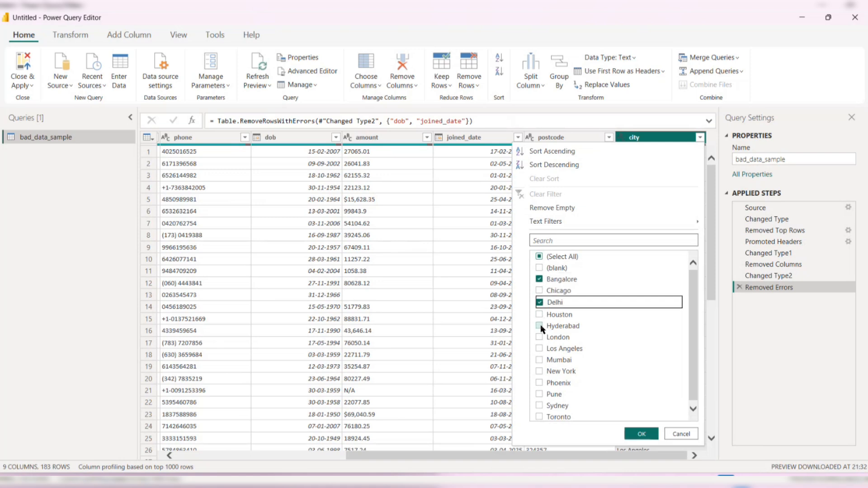
pyautogui.click(540, 325)
pyautogui.click(540, 360)
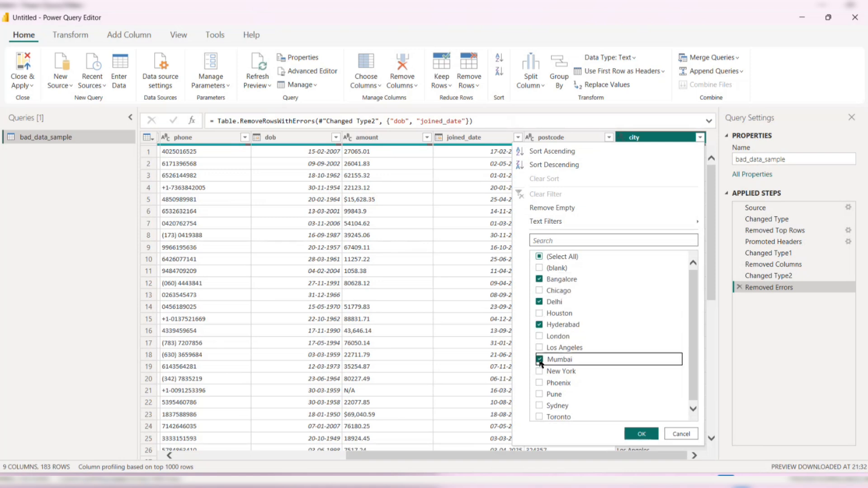
pyautogui.click(541, 391)
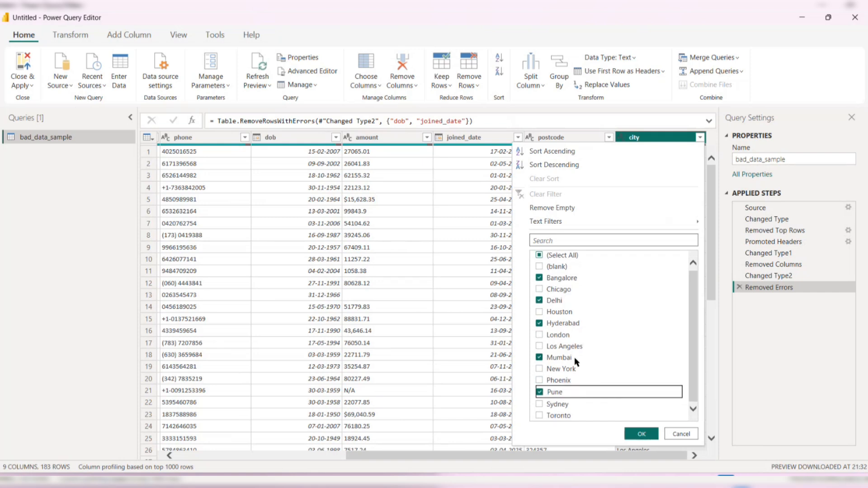
pyautogui.click(644, 436)
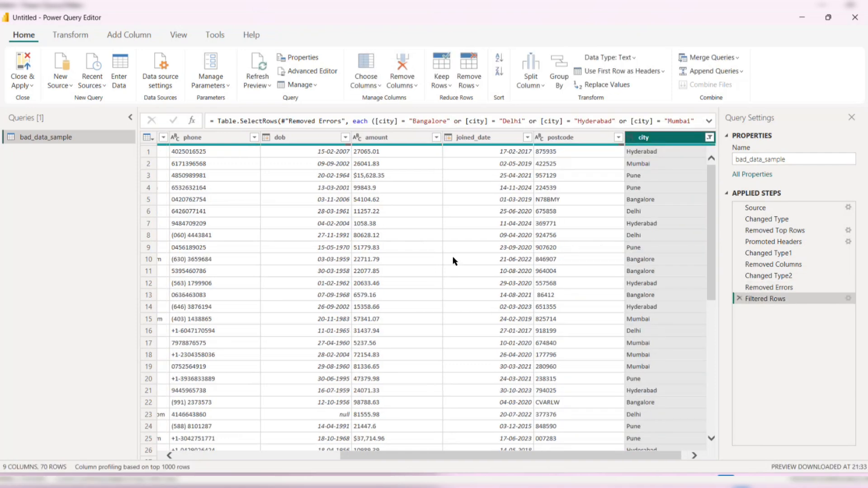
pyautogui.hscroll(-10, 454, 260)
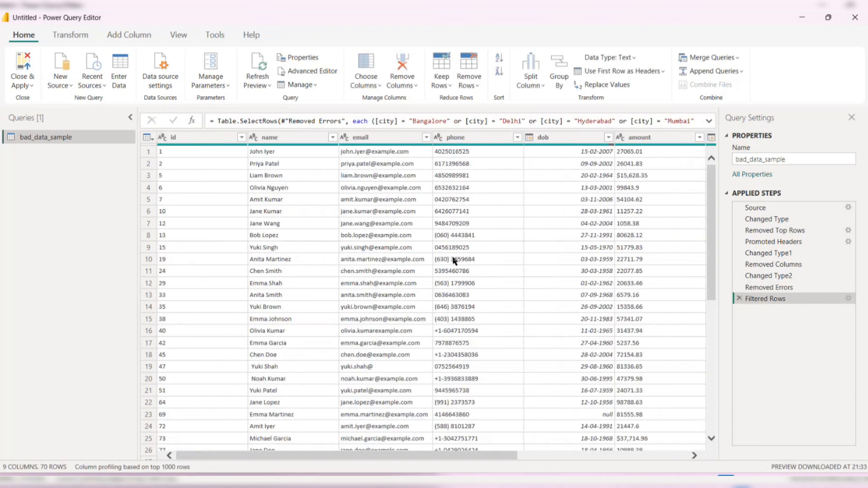
pyautogui.hscroll(5, 453, 260)
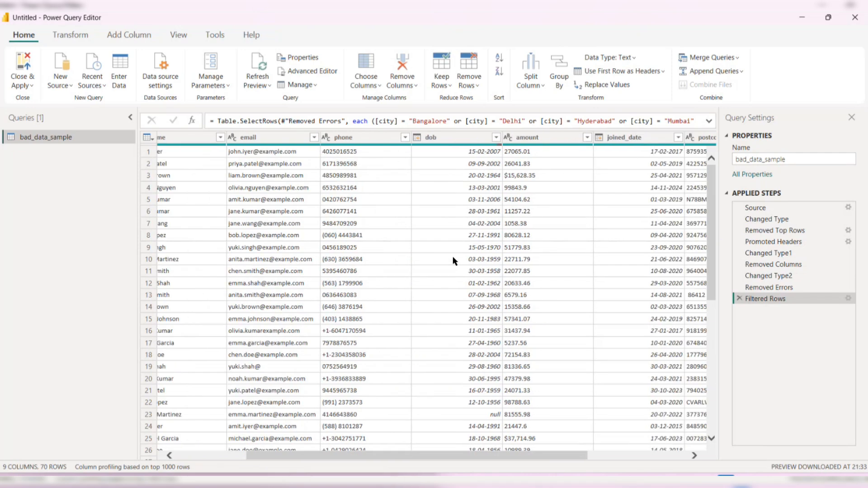
pyautogui.hscroll(5, 453, 258)
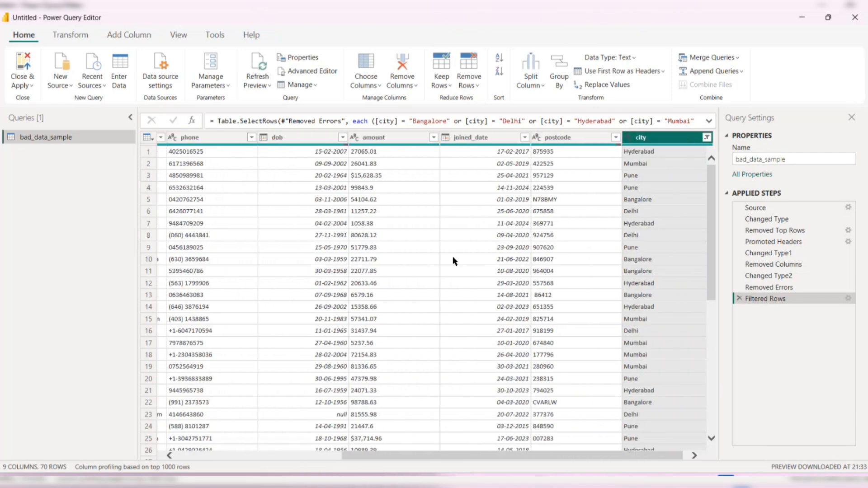
# Split the name column by the space delimiter at the left-most occurrence only
pyautogui.hscroll(-10, 452, 255)
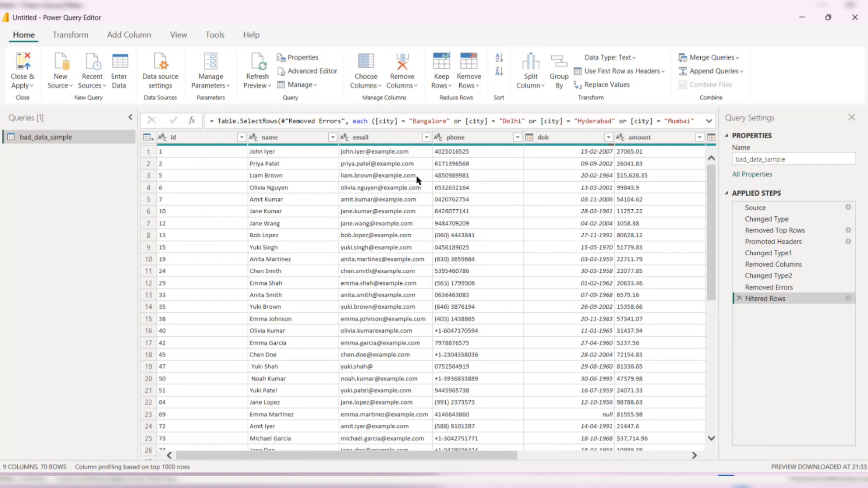
pyautogui.click(392, 139)
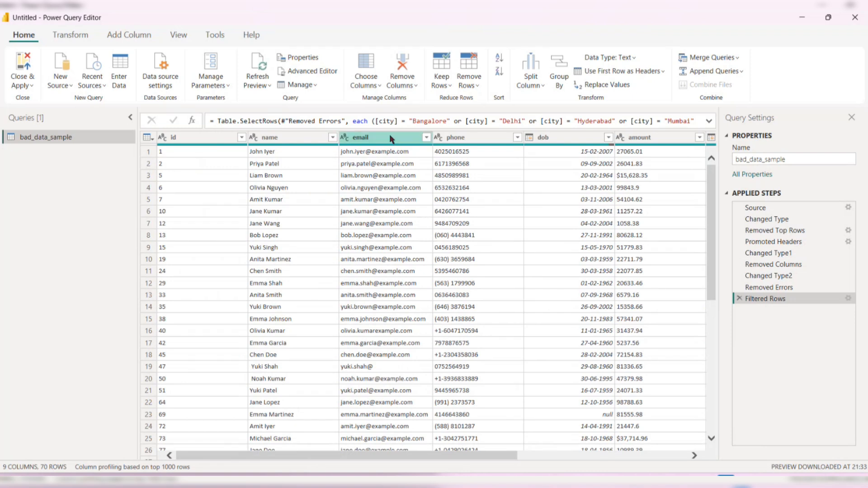
pyautogui.click(391, 139)
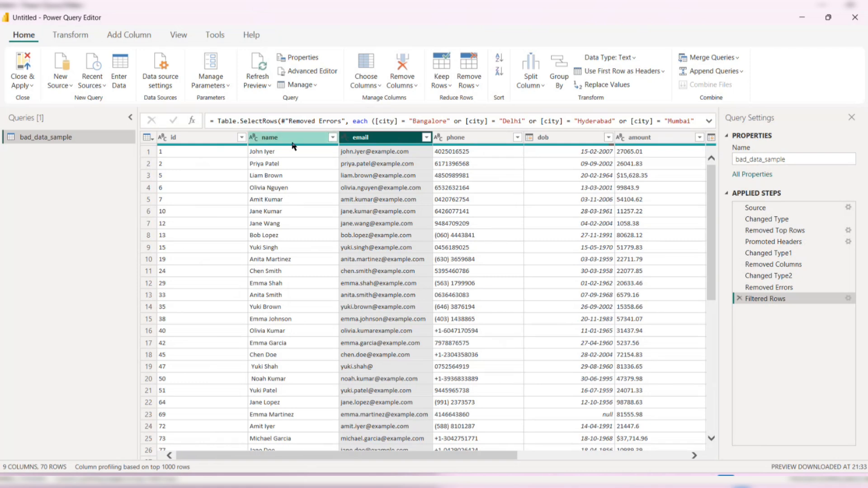
pyautogui.click(274, 139)
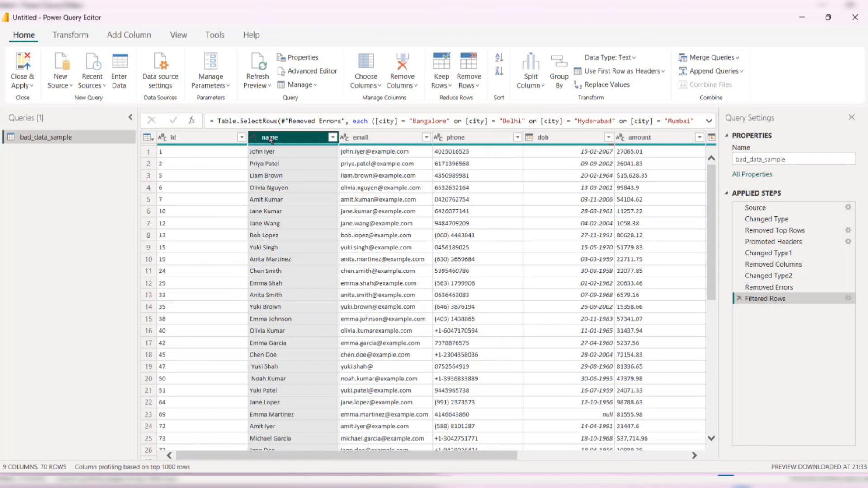
pyautogui.rightClick(271, 139)
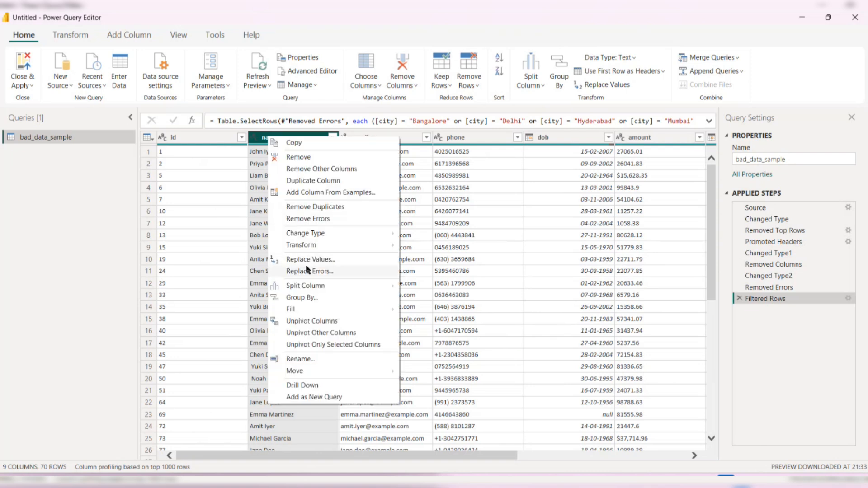
pyautogui.moveTo(355, 286)
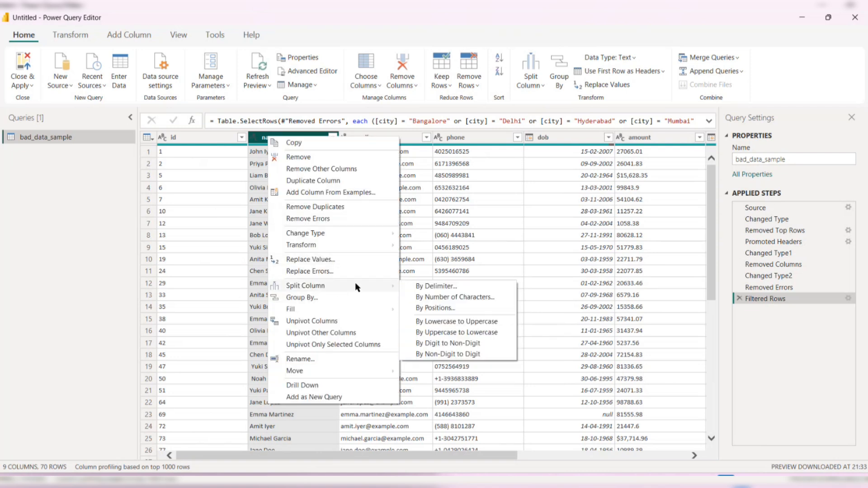
pyautogui.click(446, 287)
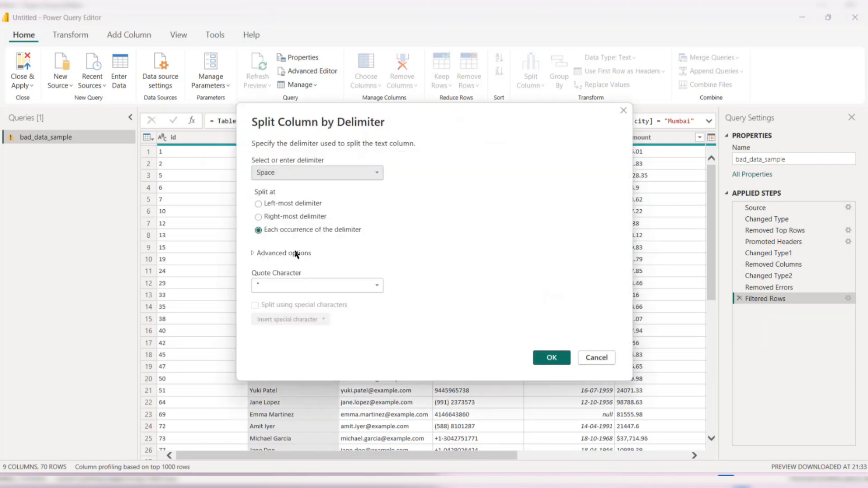
pyautogui.click(259, 203)
pyautogui.click(563, 357)
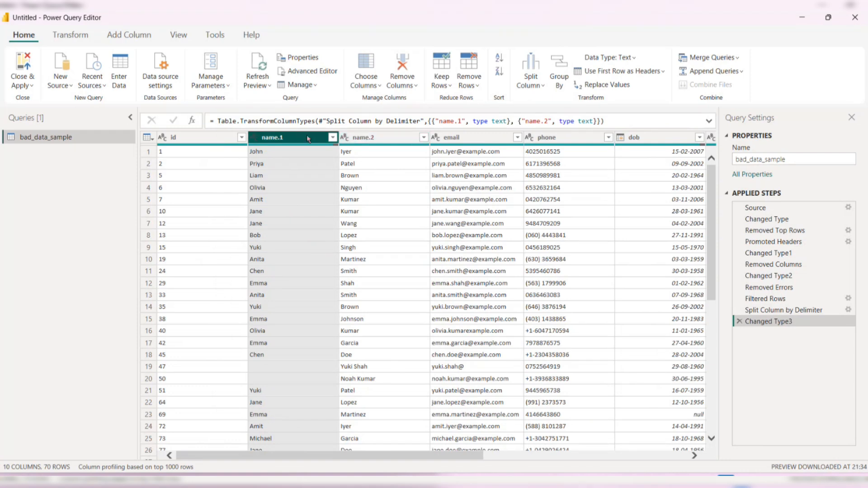
# Rename the name.1 column to First Name and the name.2 column to Last Name
pyautogui.doubleClick(284, 138)
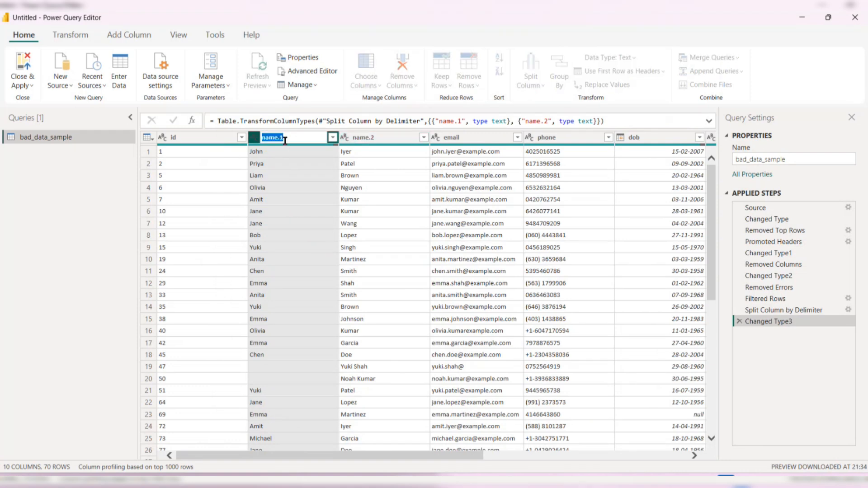
pyautogui.write('First Name')
pyautogui.press('Return')
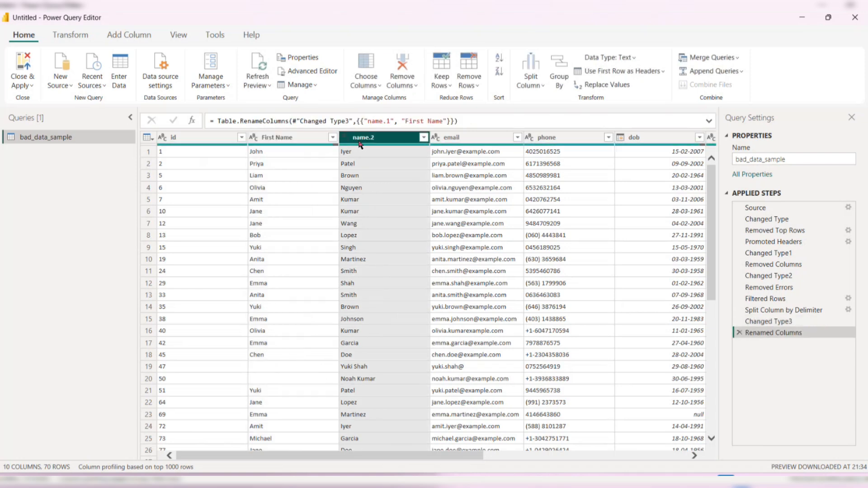
pyautogui.doubleClick(357, 140)
pyautogui.write('Last')
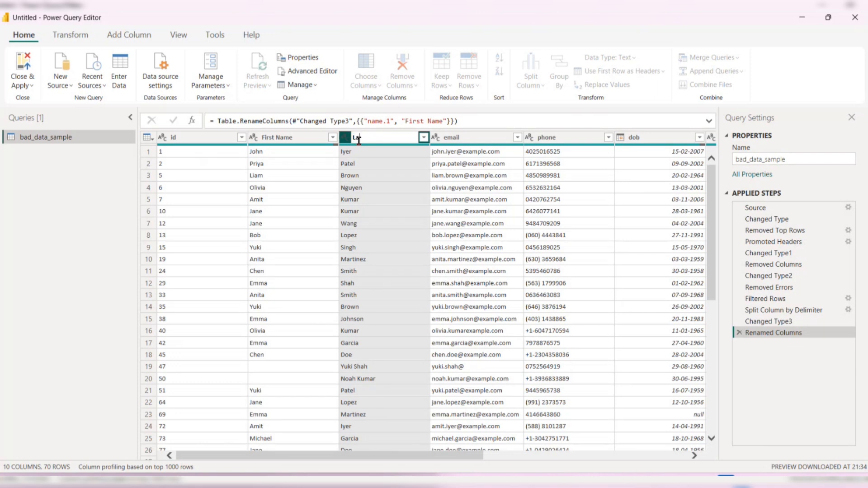
pyautogui.write(' Name')
pyautogui.press('Return')
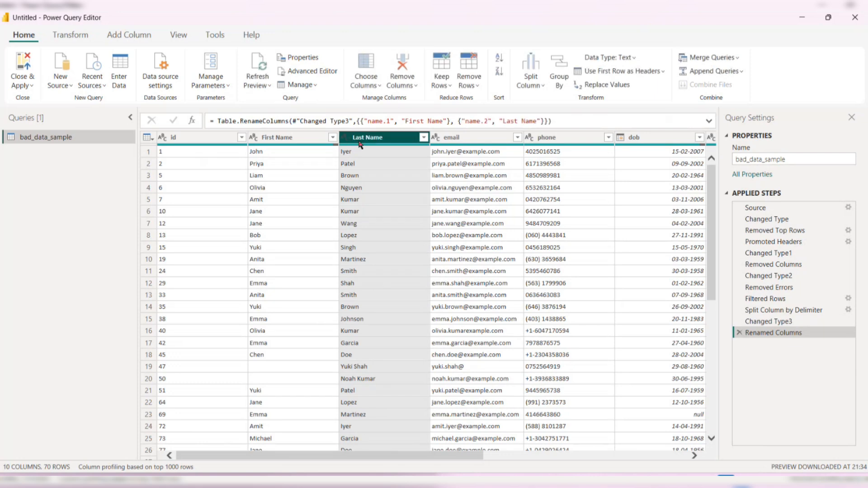
# Inspect the unsplit name in row 19, and delete the applied steps for the column renames, type change and name split
pyautogui.click(355, 366)
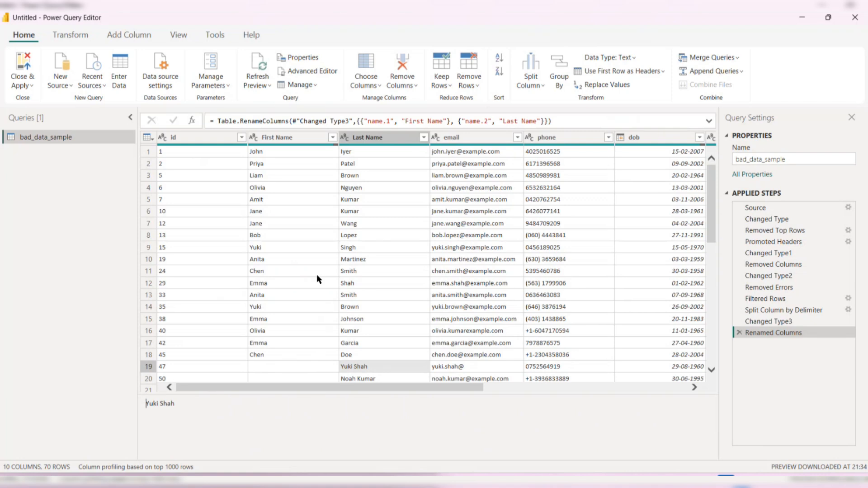
pyautogui.click(738, 334)
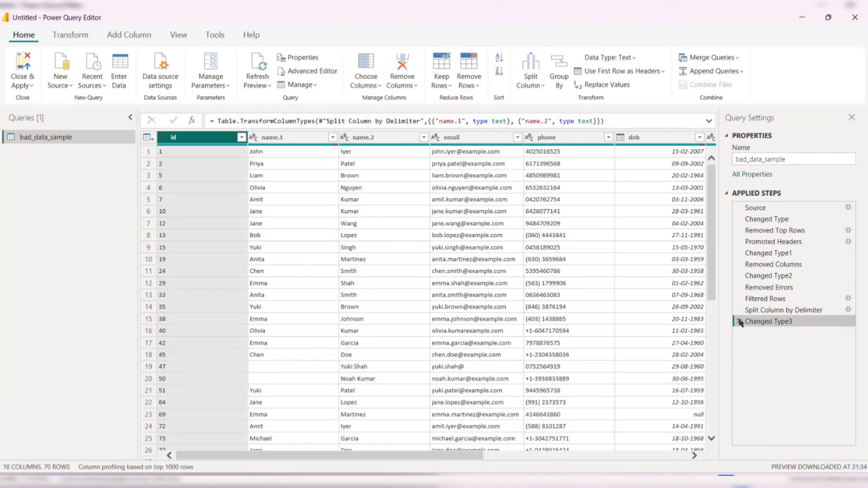
pyautogui.click(738, 321)
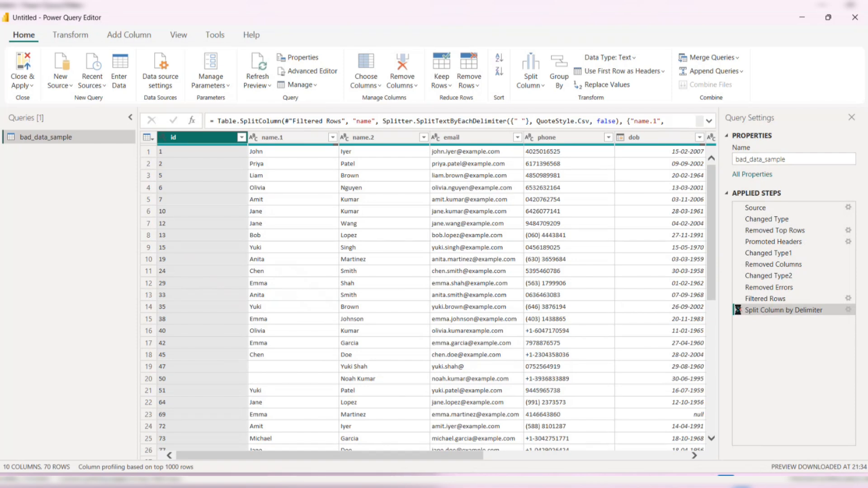
pyautogui.click(739, 310)
pyautogui.click(287, 138)
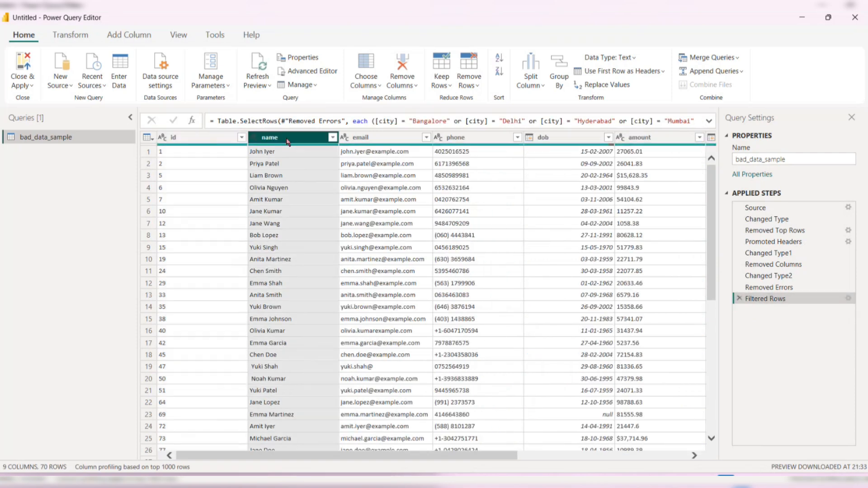
pyautogui.rightClick(287, 141)
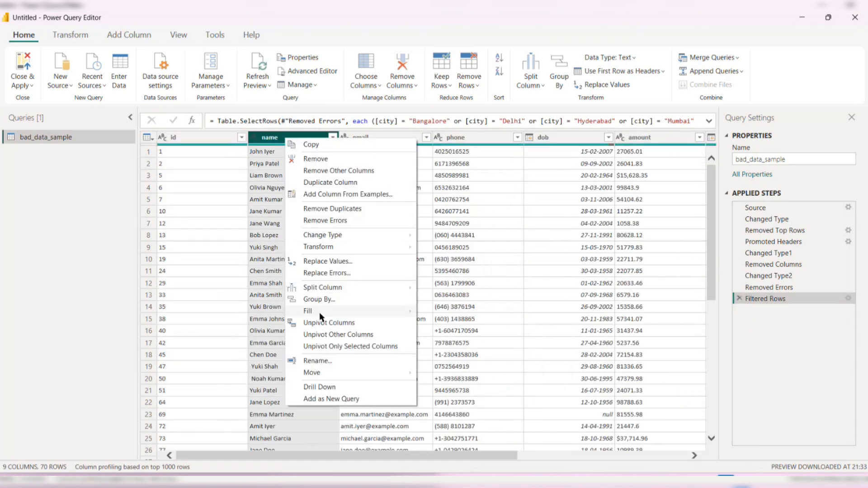
pyautogui.click(327, 261)
pyautogui.press('Escape')
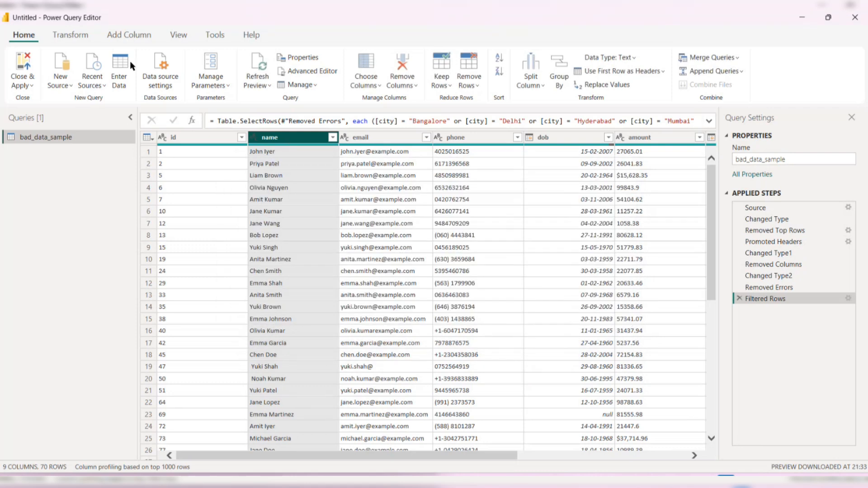
# Start a new custom column and name it Customer Name
pyautogui.click(132, 34)
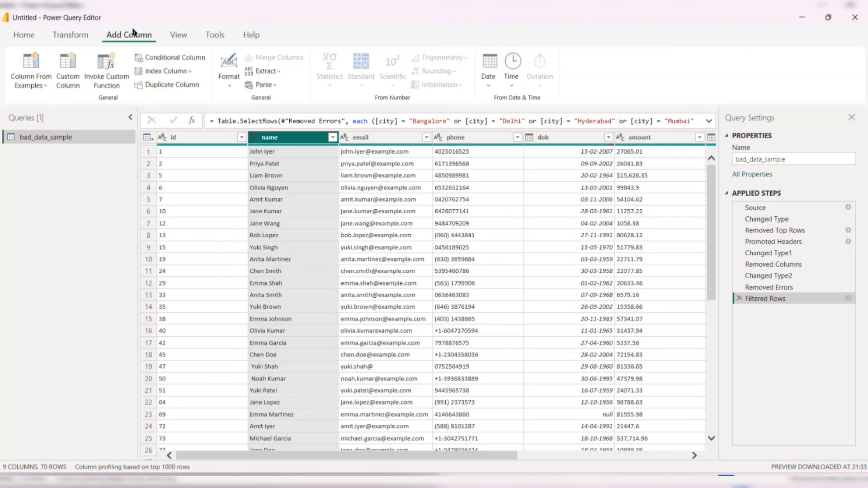
pyautogui.click(69, 72)
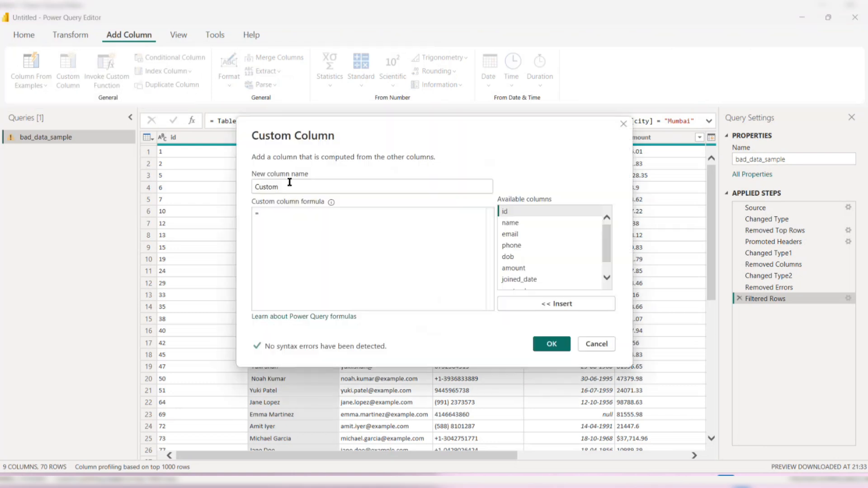
pyautogui.moveTo(289, 184); pyautogui.dragTo(192, 187)
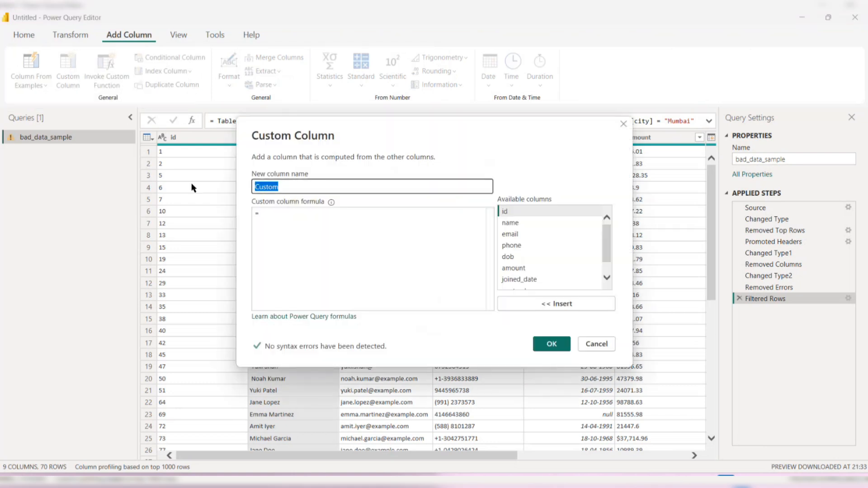
pyautogui.write('Customer')
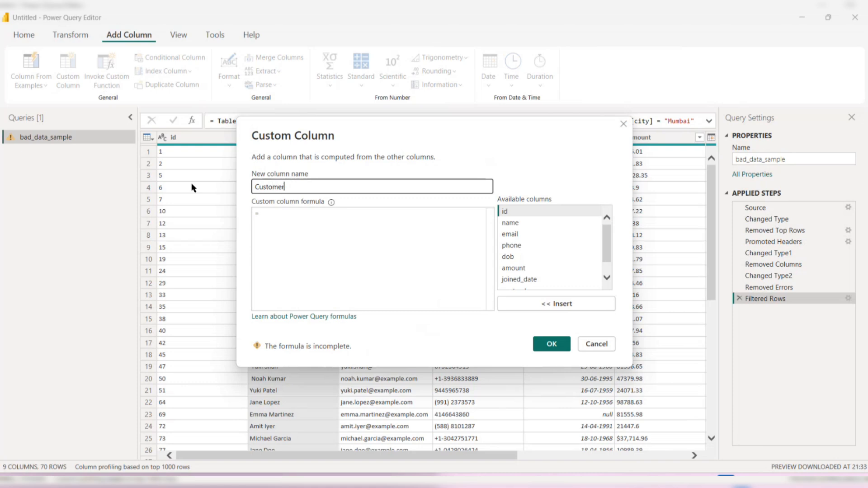
pyautogui.write(' Name')
# Add the Customer Name column with the formula Text.Trim([name]," ") and check its values down the table
pyautogui.click(275, 214)
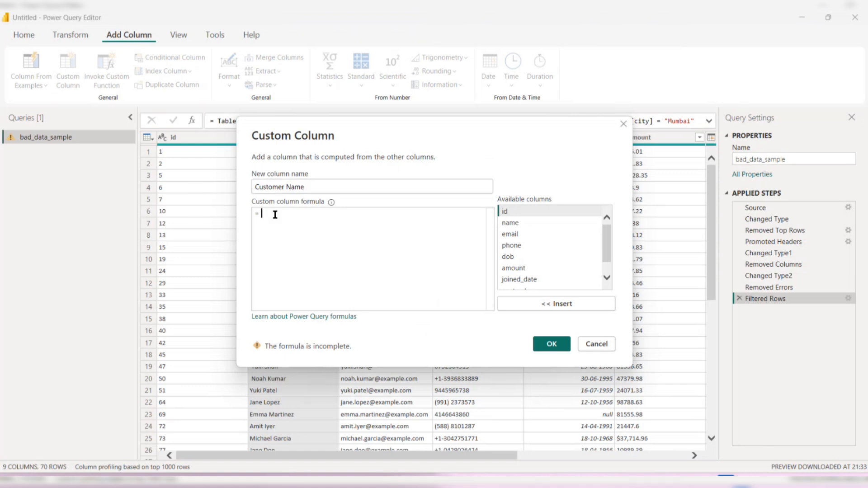
pyautogui.write('tr')
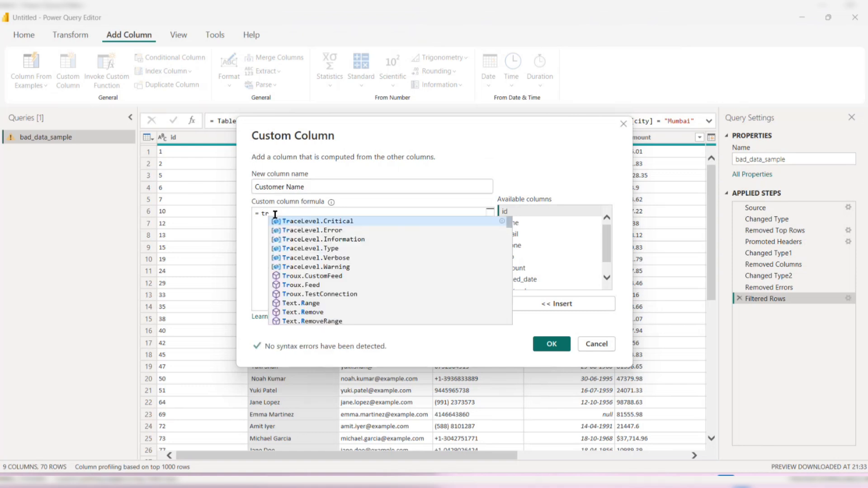
pyautogui.write('i')
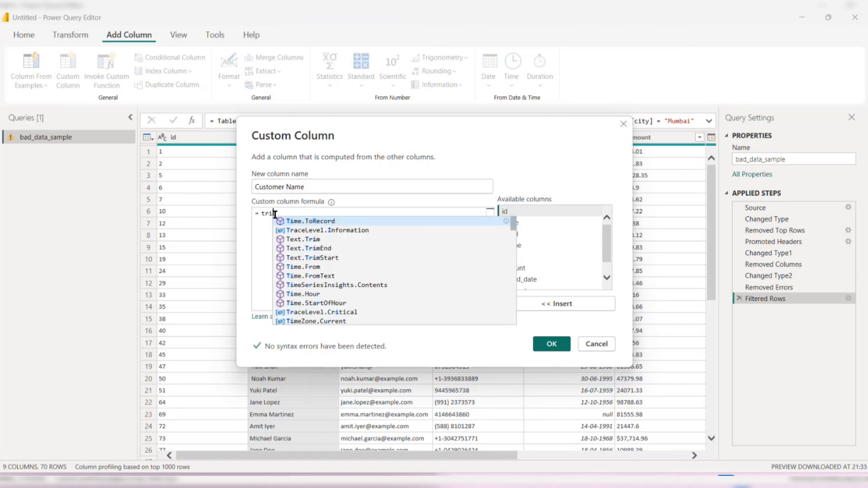
pyautogui.click(310, 239)
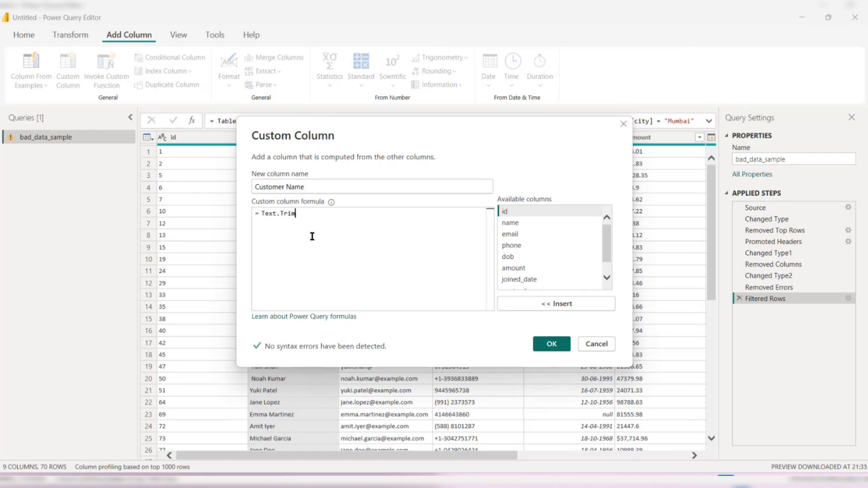
pyautogui.write('(')
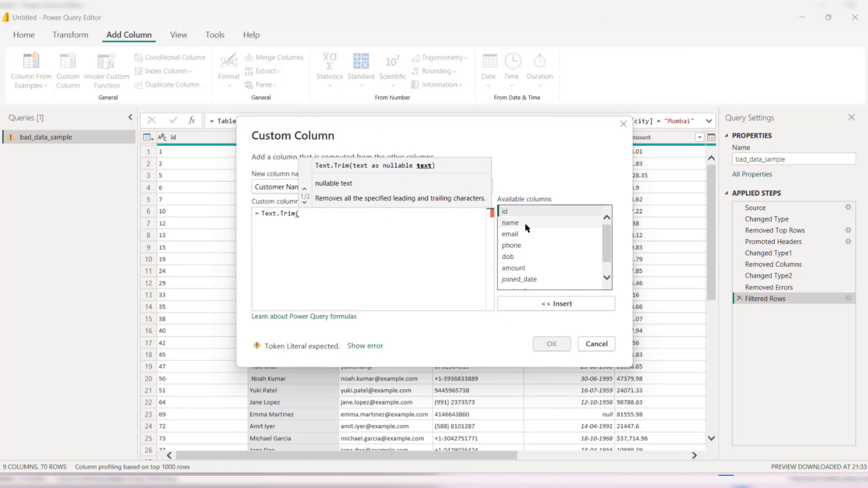
pyautogui.click(525, 223)
pyautogui.click(547, 302)
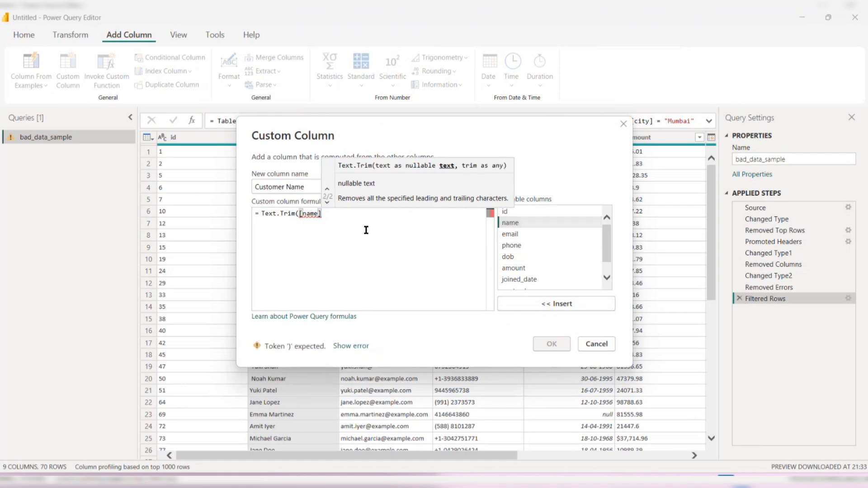
pyautogui.write(',')
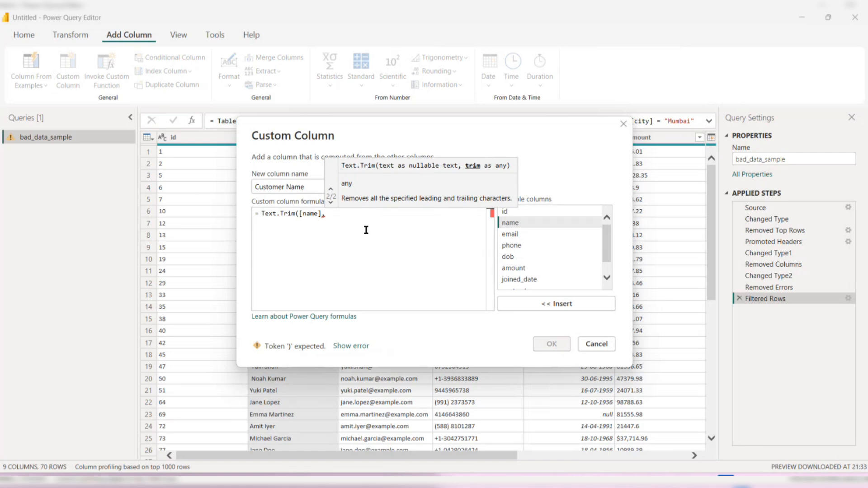
pyautogui.write('" ')
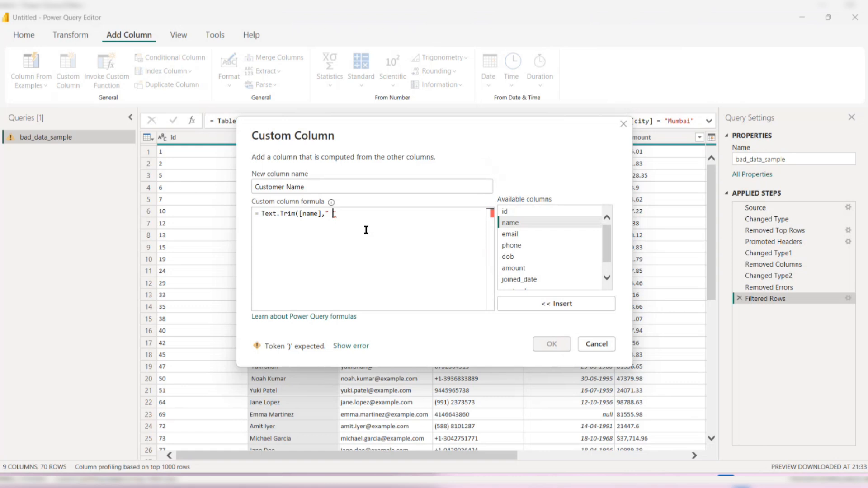
pyautogui.write('")')
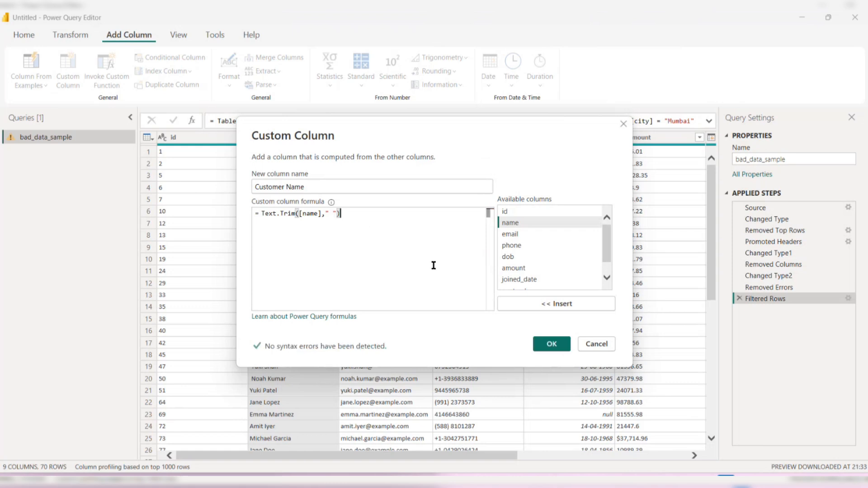
pyautogui.click(558, 348)
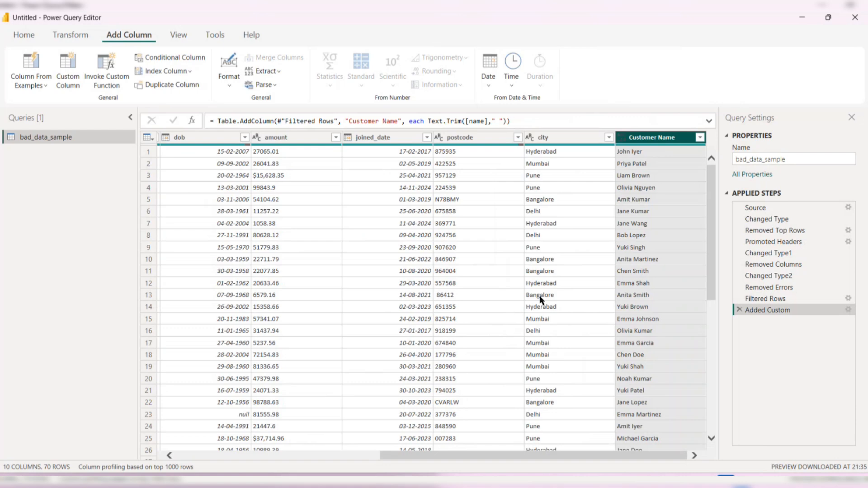
pyautogui.scroll(-4, 620, 260)
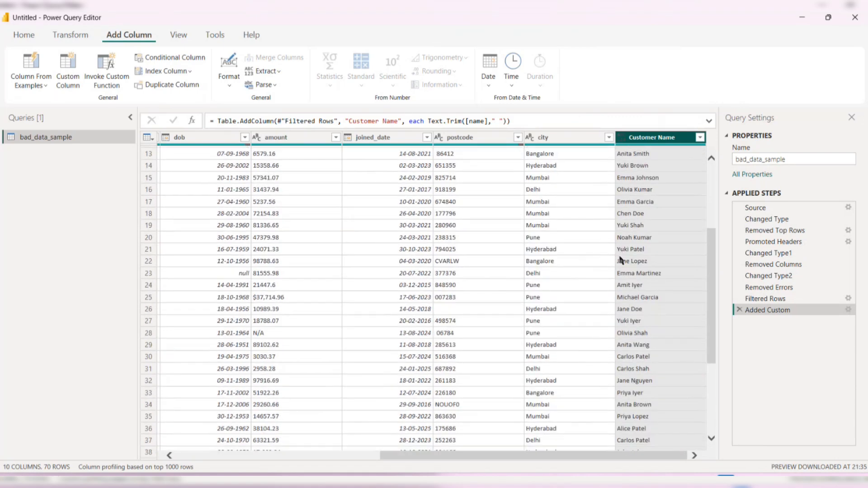
pyautogui.scroll(-2, 620, 260)
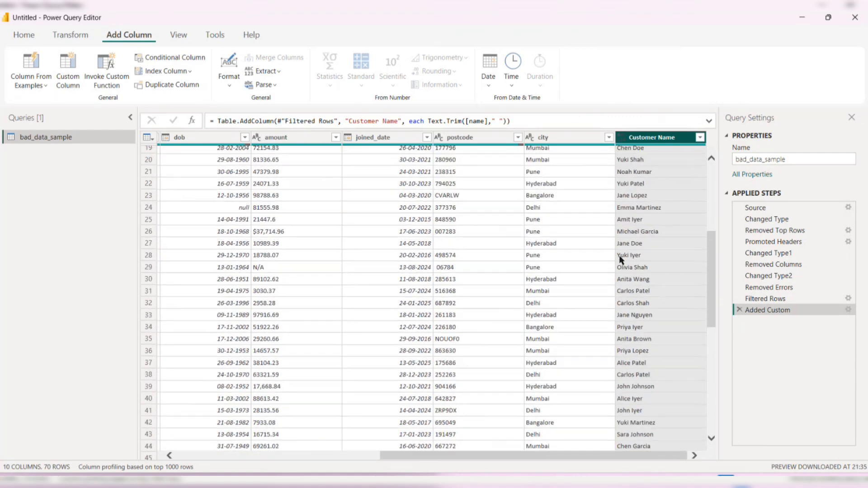
pyautogui.scroll(6, 620, 260)
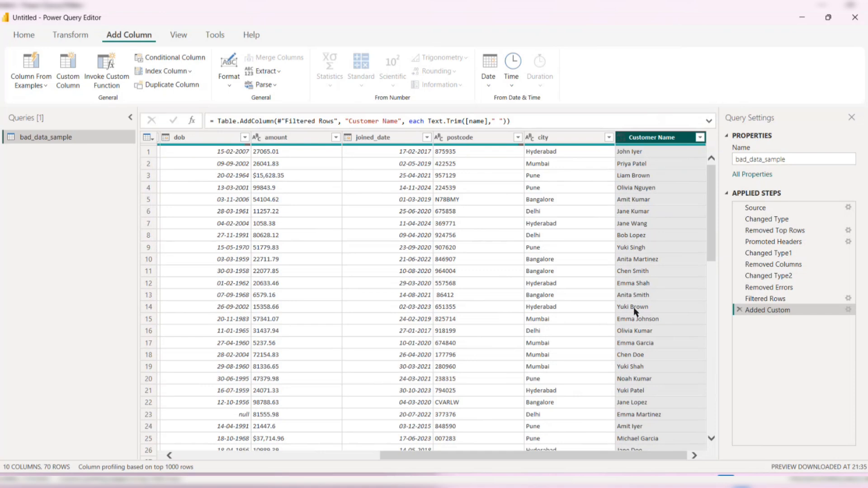
# Examine the trimmed Customer Name values down to the last row of the table
pyautogui.scroll(-13, 635, 311)
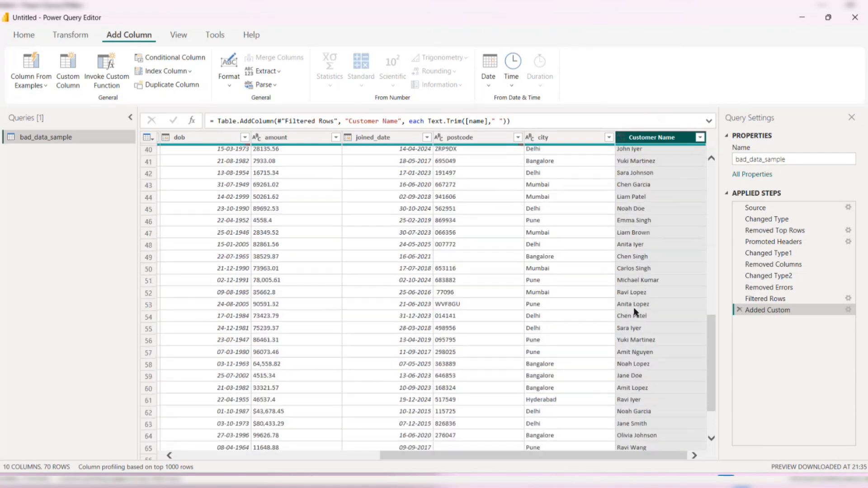
pyautogui.scroll(-2, 634, 311)
pyautogui.scroll(5, 635, 311)
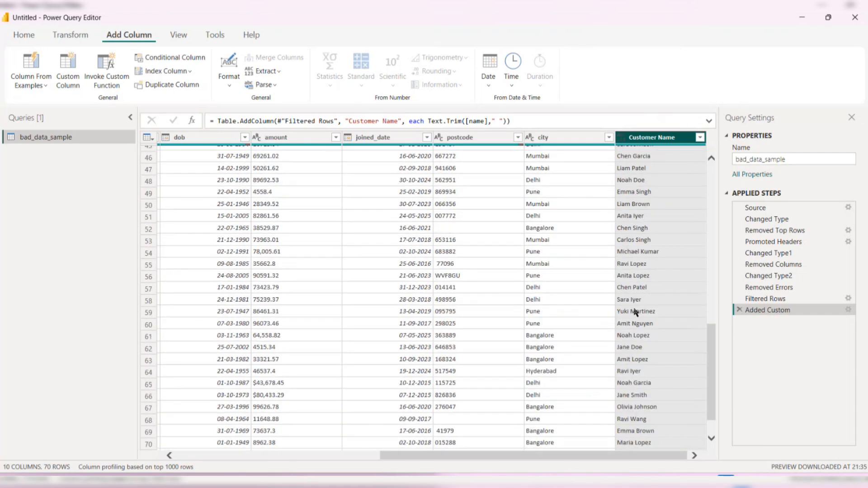
pyautogui.scroll(-5, 635, 311)
pyautogui.scroll(15, 635, 311)
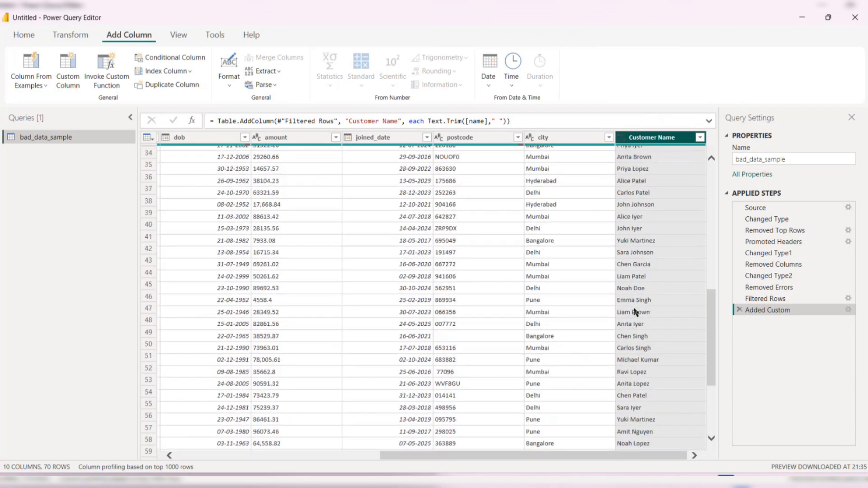
pyautogui.scroll(-15, 635, 310)
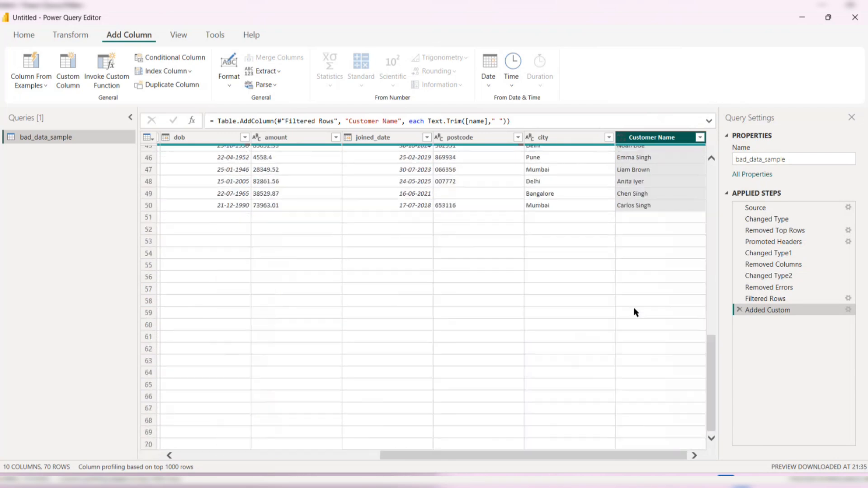
pyautogui.scroll(15, 635, 311)
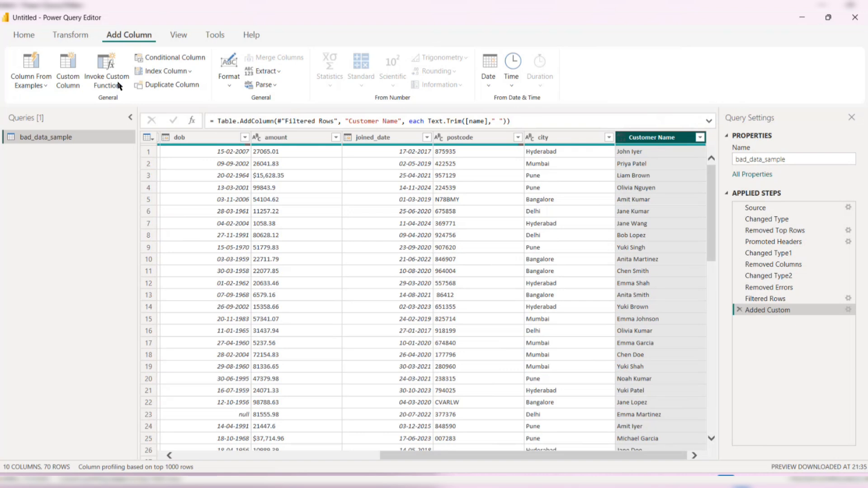
# Split the Customer Name column by the left-most space delimiter and check the two resulting columns
pyautogui.rightClick(648, 140)
pyautogui.moveTo(678, 287)
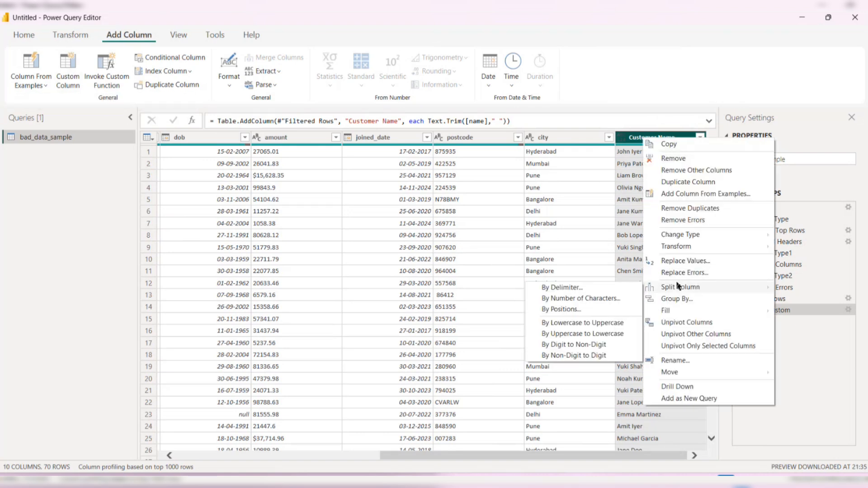
pyautogui.click(596, 287)
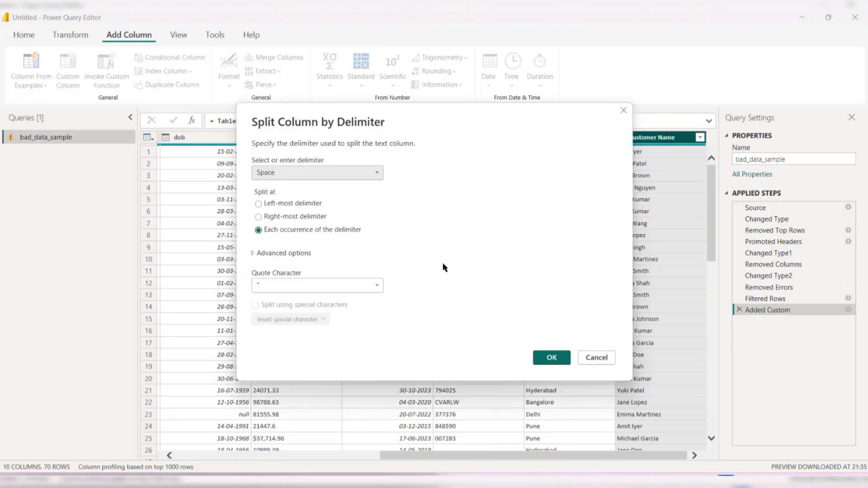
pyautogui.click(266, 204)
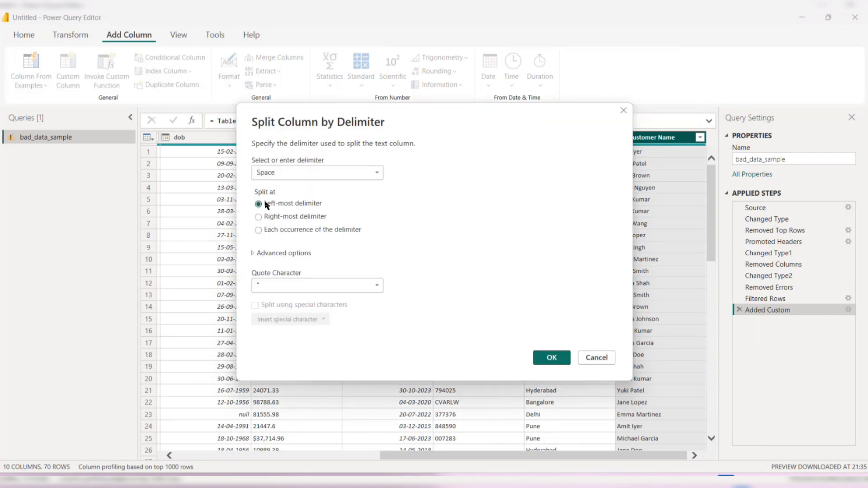
pyautogui.click(545, 357)
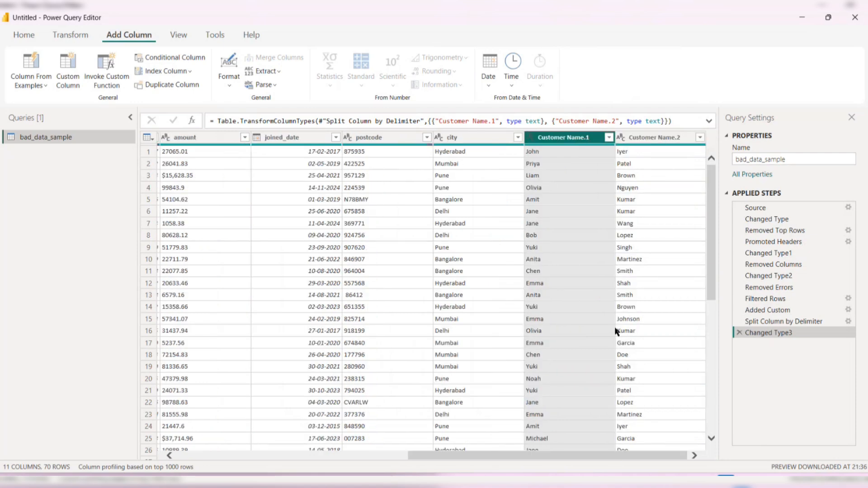
pyautogui.scroll(-15, 574, 357)
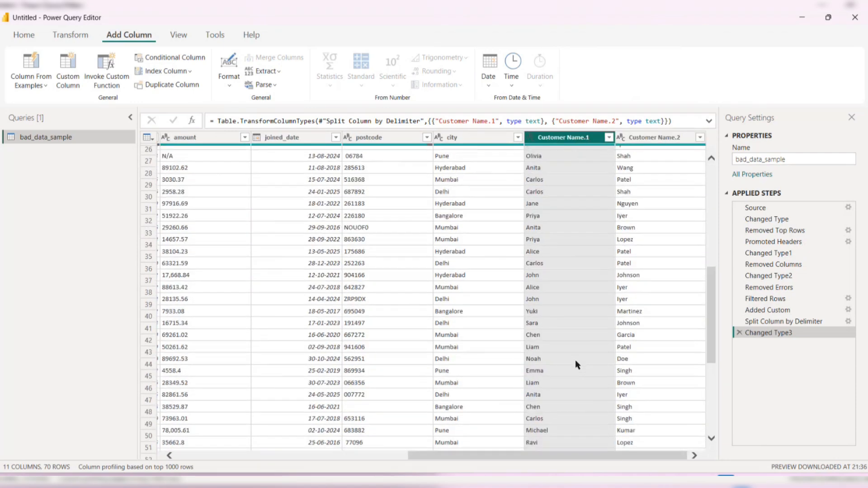
pyautogui.scroll(15, 575, 359)
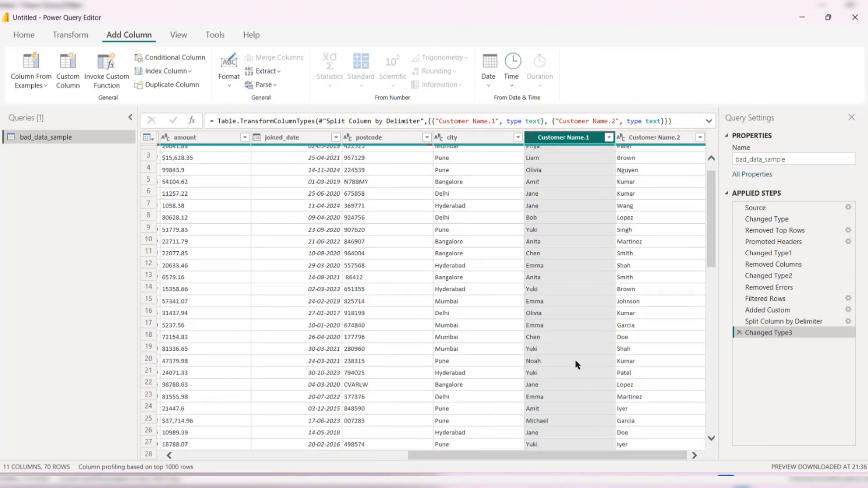
# Rename the Customer Name.1 column to Customer First Name
pyautogui.doubleClick(572, 138)
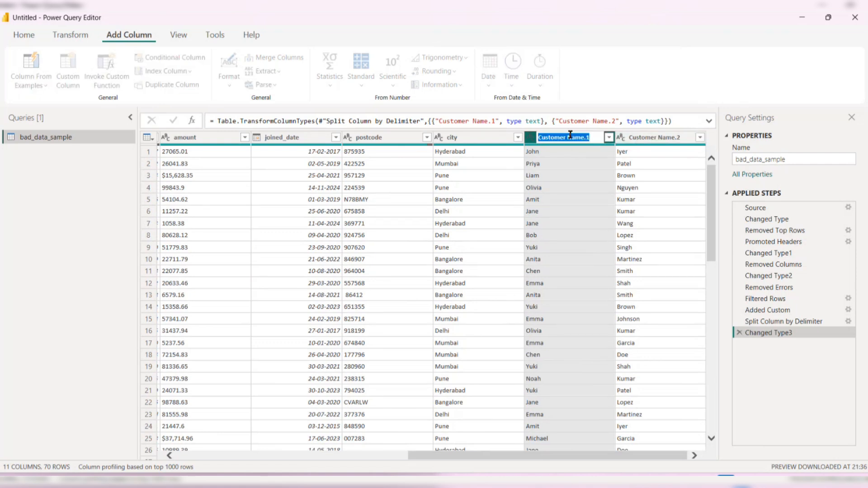
pyautogui.press('End')
pyautogui.press('BackSpace')
pyautogui.press('BackSpace')
pyautogui.click(567, 137)
pyautogui.write('Fira')
pyautogui.press('BackSpace')
pyautogui.write('st')
pyautogui.click(568, 138)
pyautogui.press('Return')
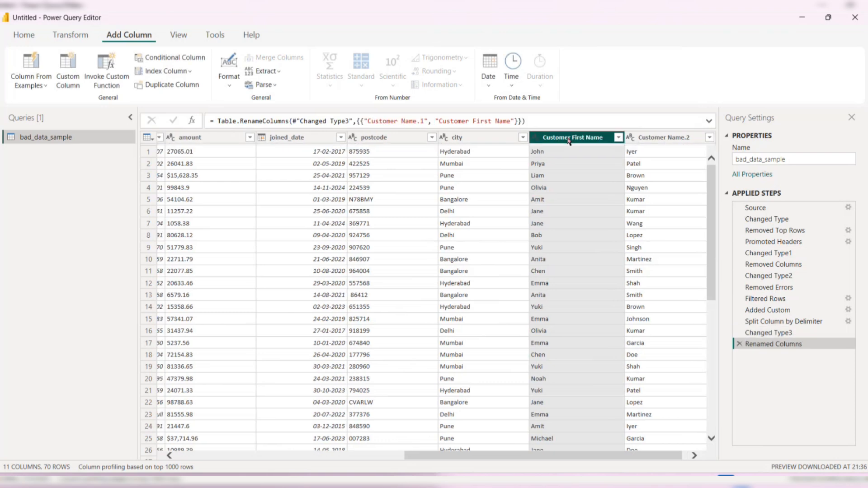
# Rename the Customer Name.2 column to Customer Last Name
pyautogui.click(661, 141)
pyautogui.doubleClick(661, 141)
pyautogui.click(682, 137)
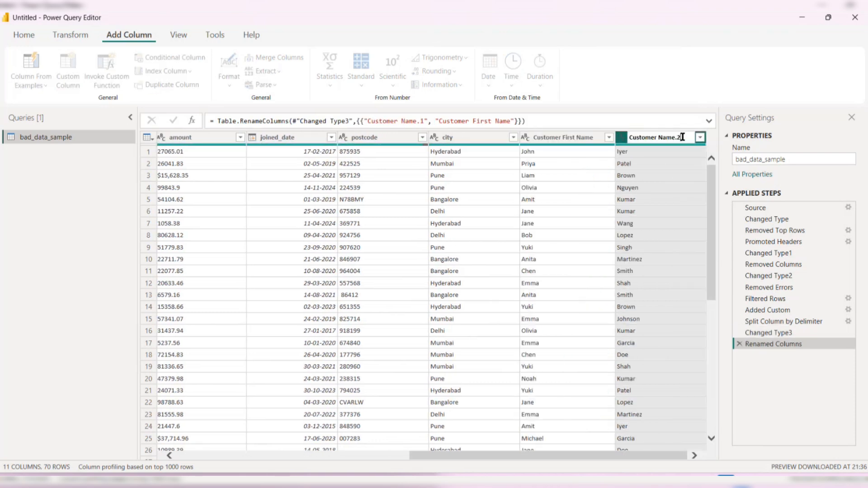
pyautogui.press('BackSpace')
pyautogui.press('BackSpace')
pyautogui.write('Last')
pyautogui.press('Return')
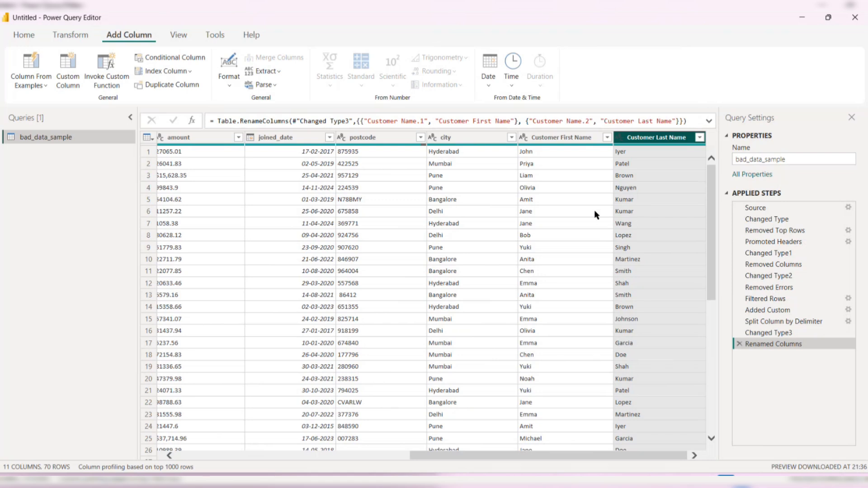
pyautogui.scroll(-2, 590, 214)
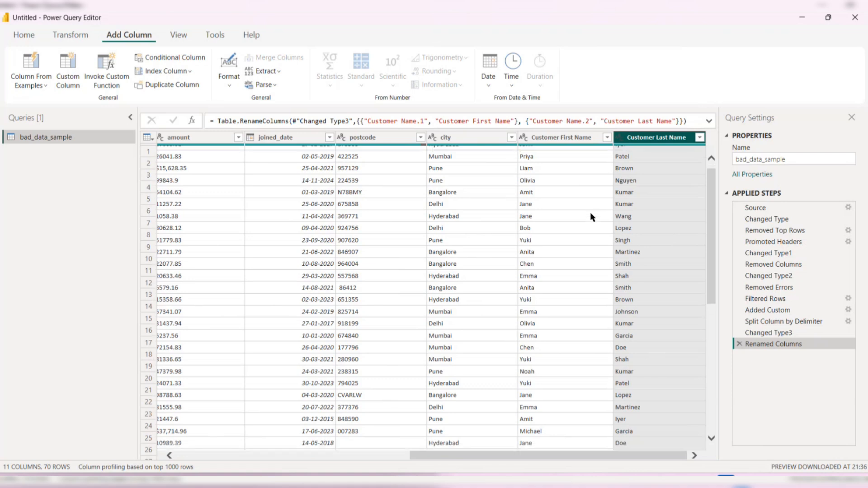
pyautogui.scroll(2, 590, 214)
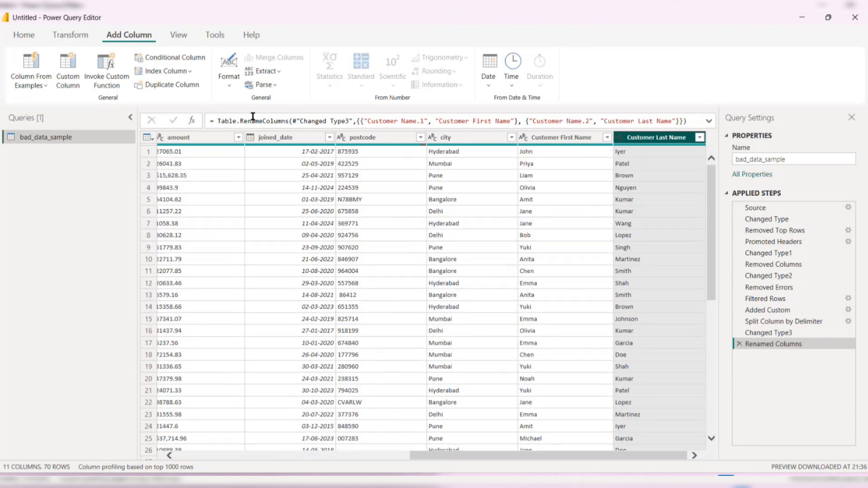
# Look back over the first columns, and close the query editor while applying the pending changes to the report
pyautogui.click(25, 35)
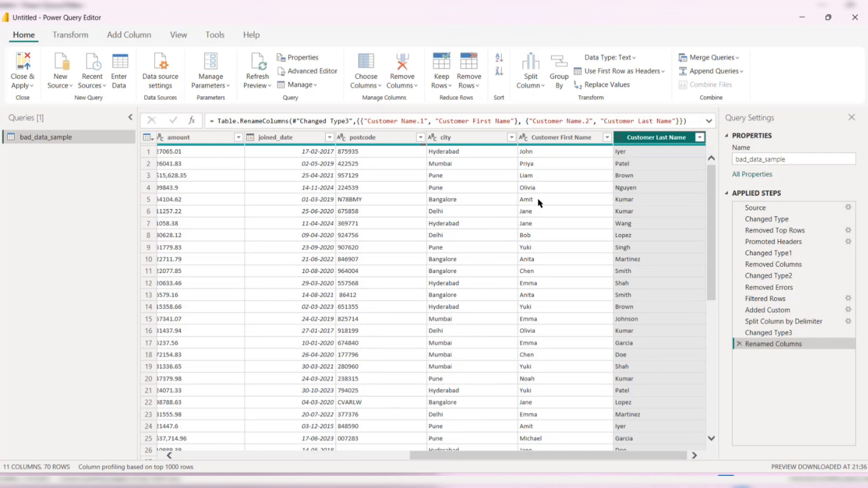
pyautogui.hscroll(-10, 421, 201)
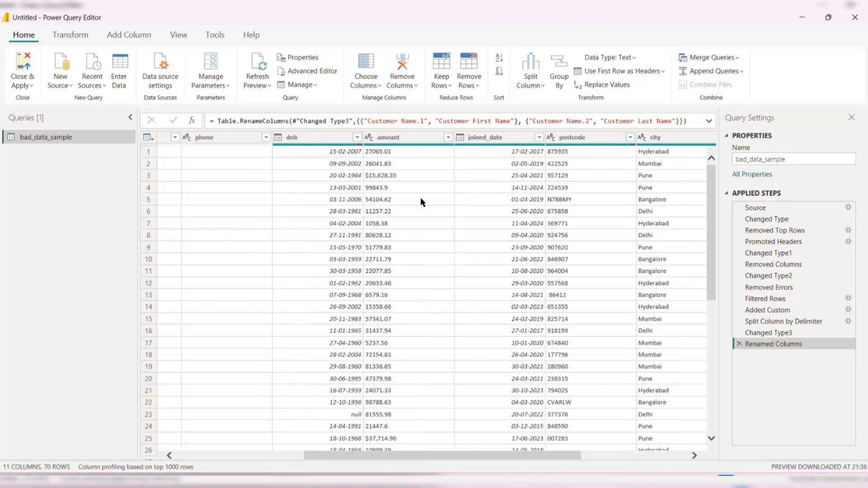
pyautogui.scroll(-1, 422, 199)
pyautogui.scroll(1, 422, 199)
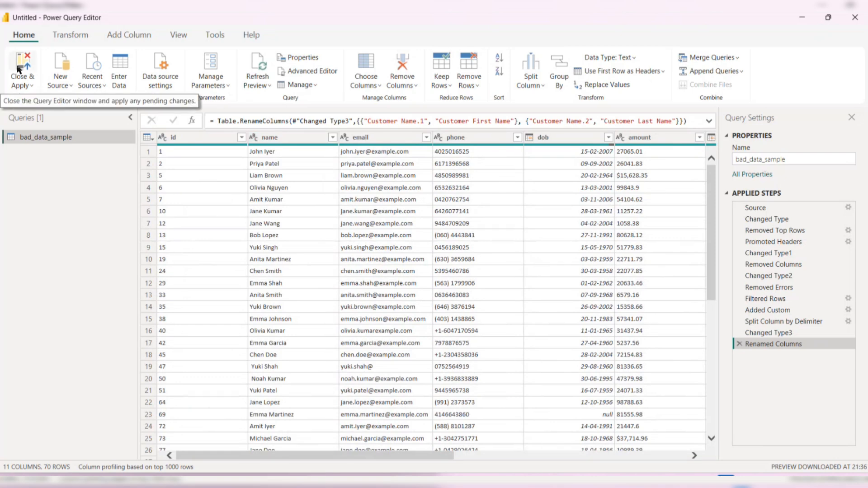
pyautogui.click(21, 79)
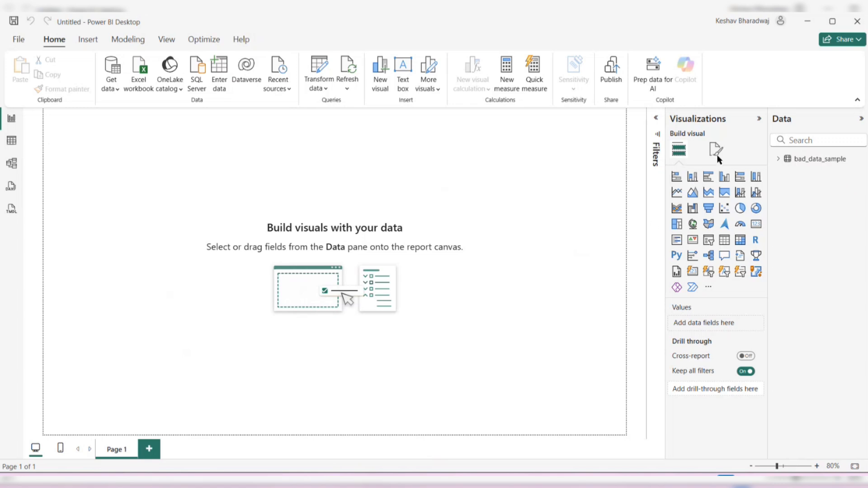
# Examine the loaded bad_data_sample rows in the table view, including the properties of the dob and joined_date columns
pyautogui.click(10, 140)
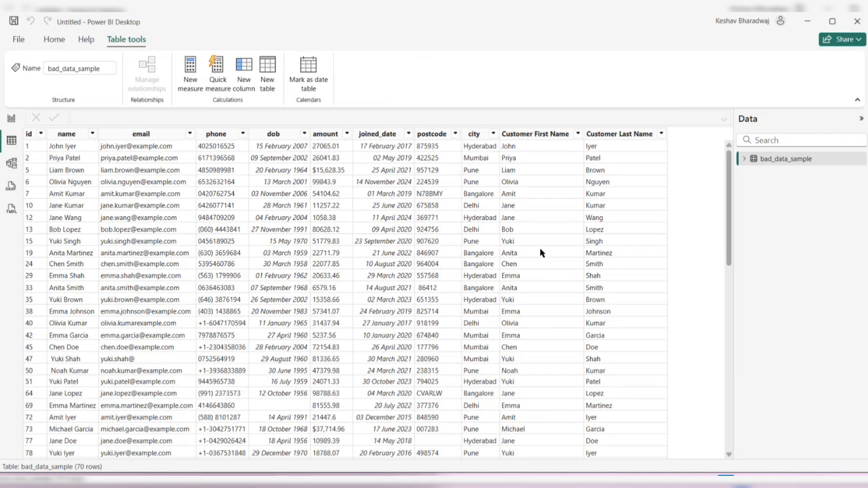
pyautogui.scroll(-4, 533, 203)
pyautogui.scroll(5, 531, 158)
pyautogui.scroll(-3, 492, 253)
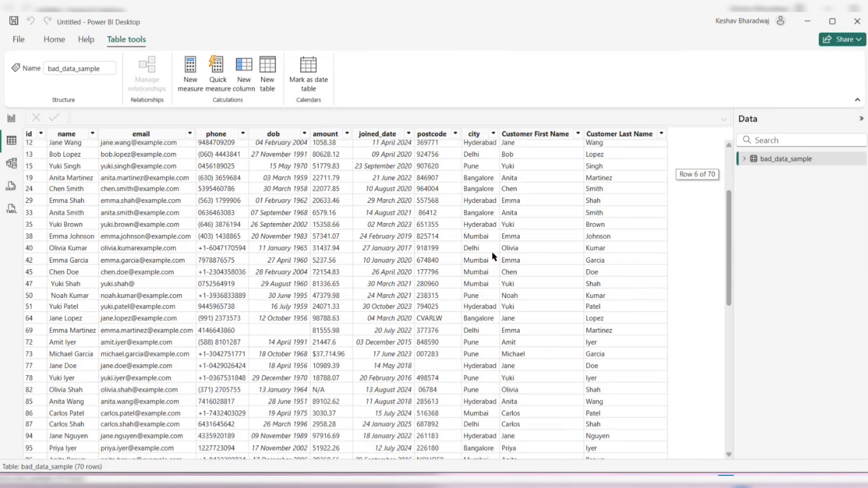
pyautogui.scroll(-10, 493, 257)
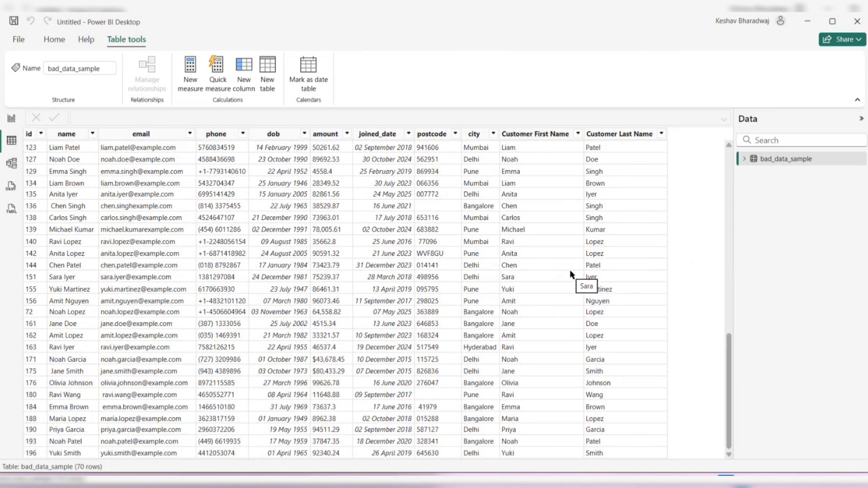
pyautogui.scroll(12, 570, 269)
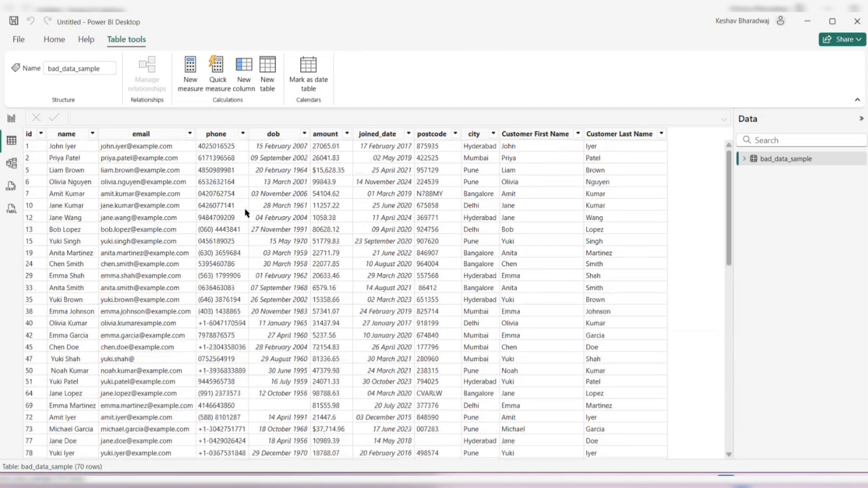
pyautogui.click(279, 134)
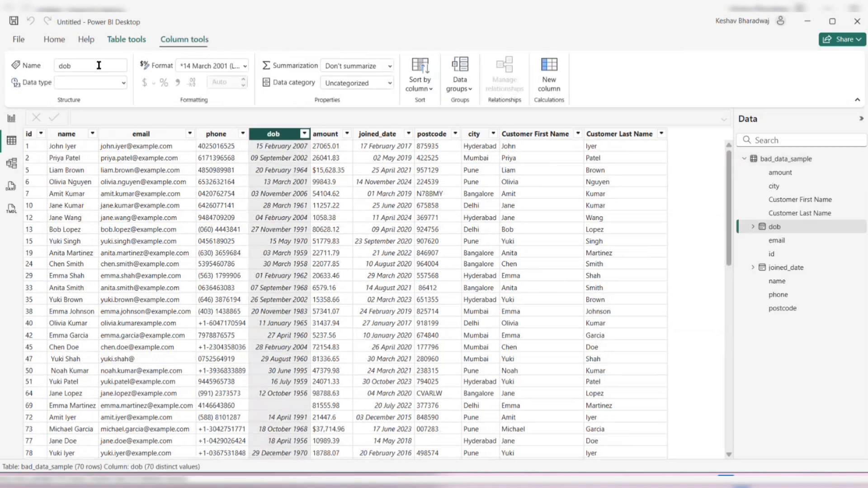
pyautogui.click(389, 134)
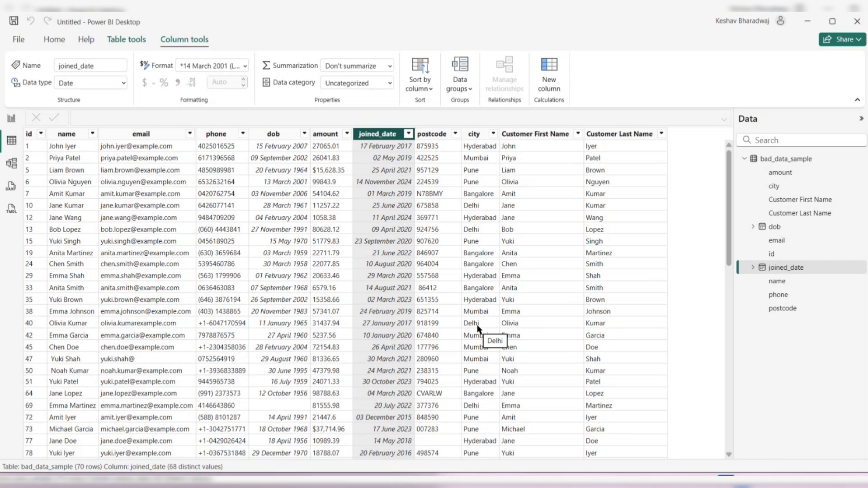
# Return to the report view and expand the fields of the bad_data_sample table
pyautogui.click(11, 117)
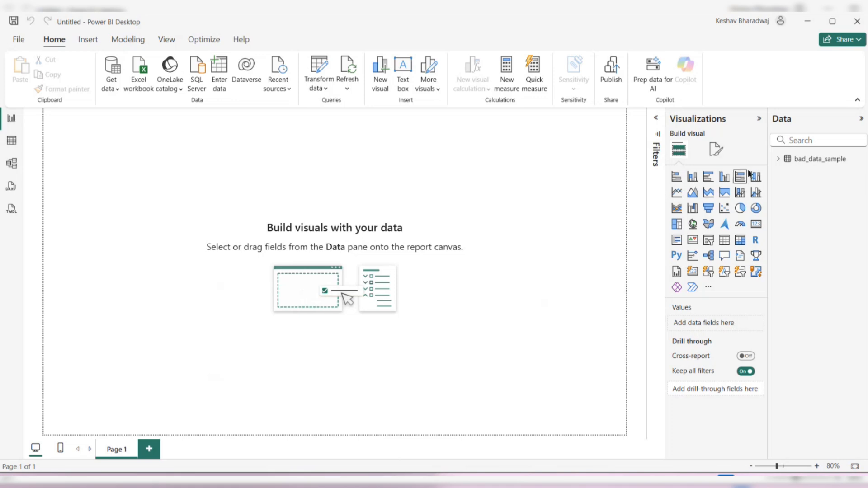
pyautogui.click(778, 160)
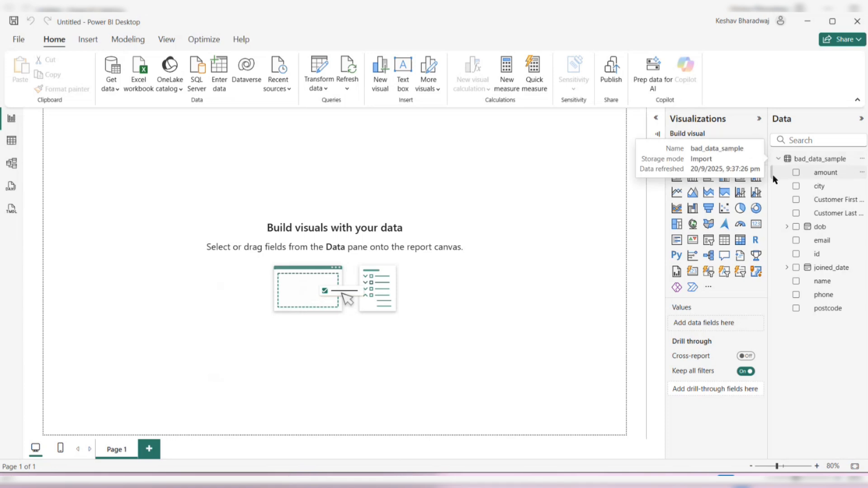